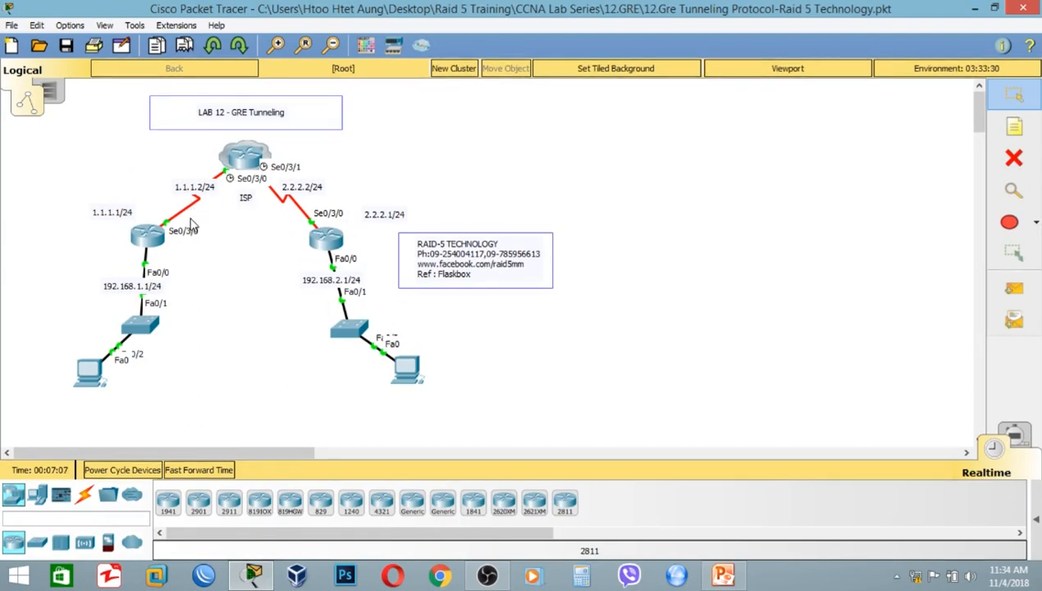
# Move the 1.1.1.1/24 label closer to its router and place a two-line note "192.168.2.0/24 TUNNEL IP" between the two branch routers
pyautogui.moveTo(113, 210); pyautogui.dragTo(138, 211)
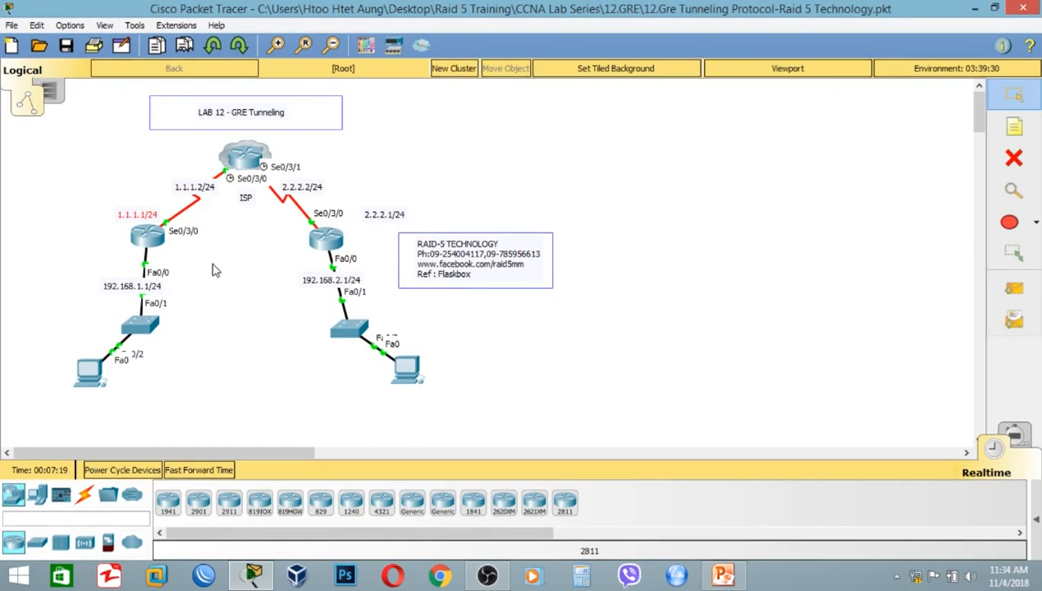
pyautogui.click(1014, 126)
pyautogui.click(194, 264)
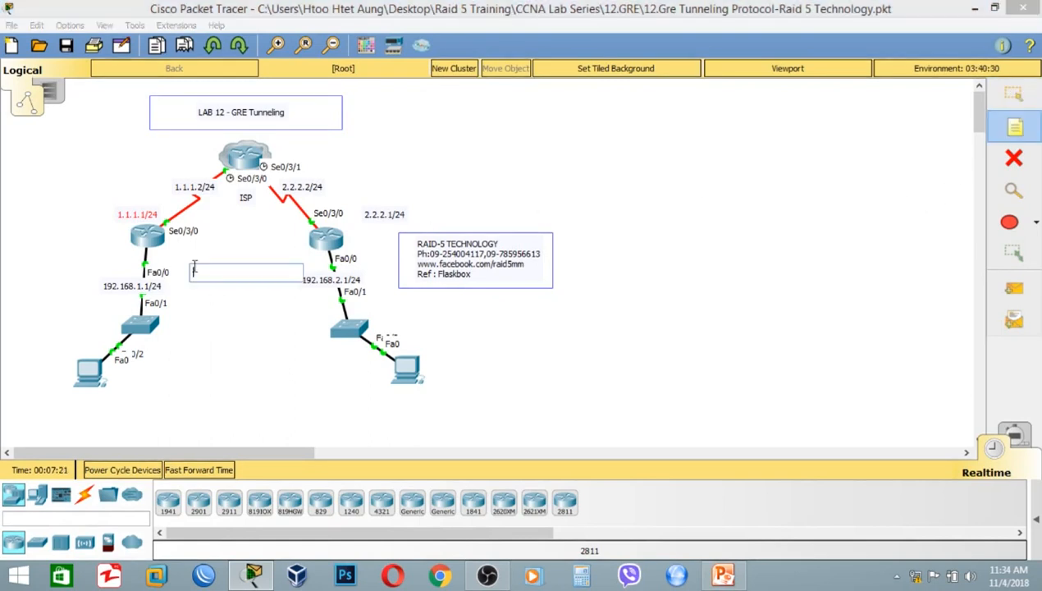
pyautogui.write('192.168.2')
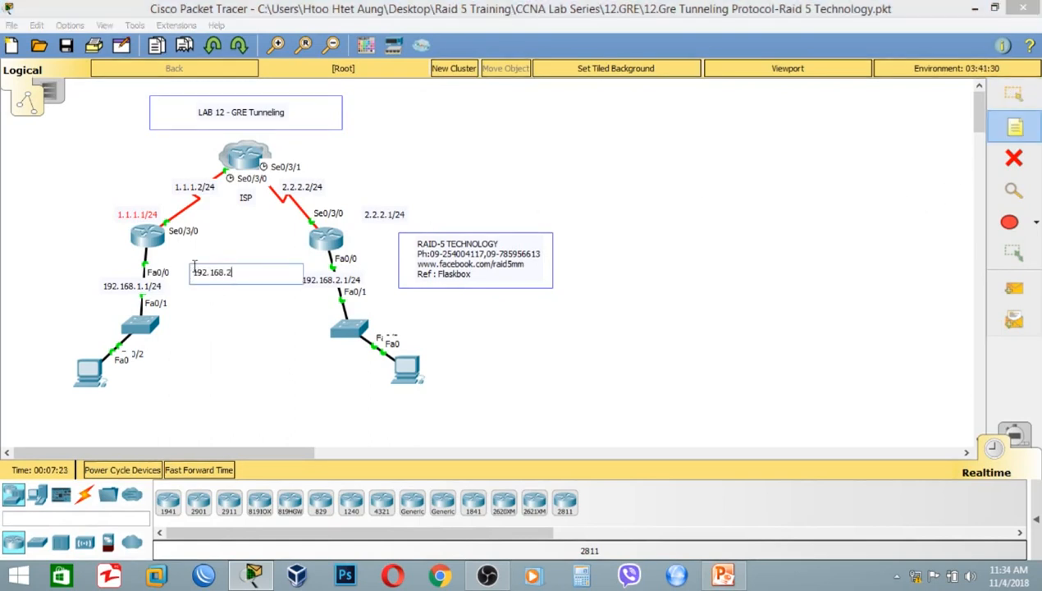
pyautogui.write('.0/24')
pyautogui.press('Return')
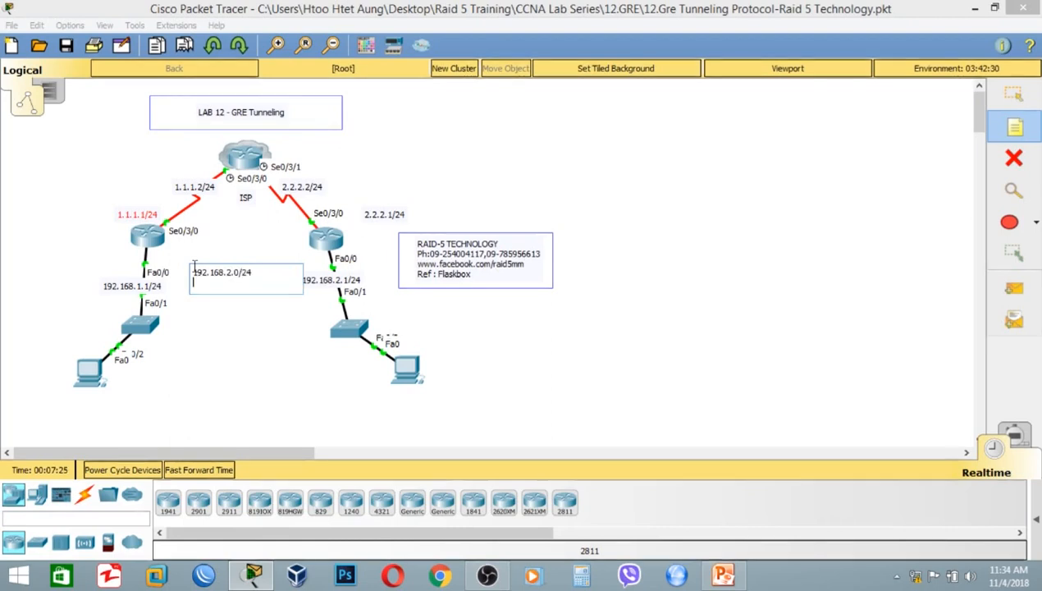
pyautogui.write('RU')
pyautogui.press('BackSpace')
pyautogui.press('BackSpace')
pyautogui.write('TUNNEL IP')
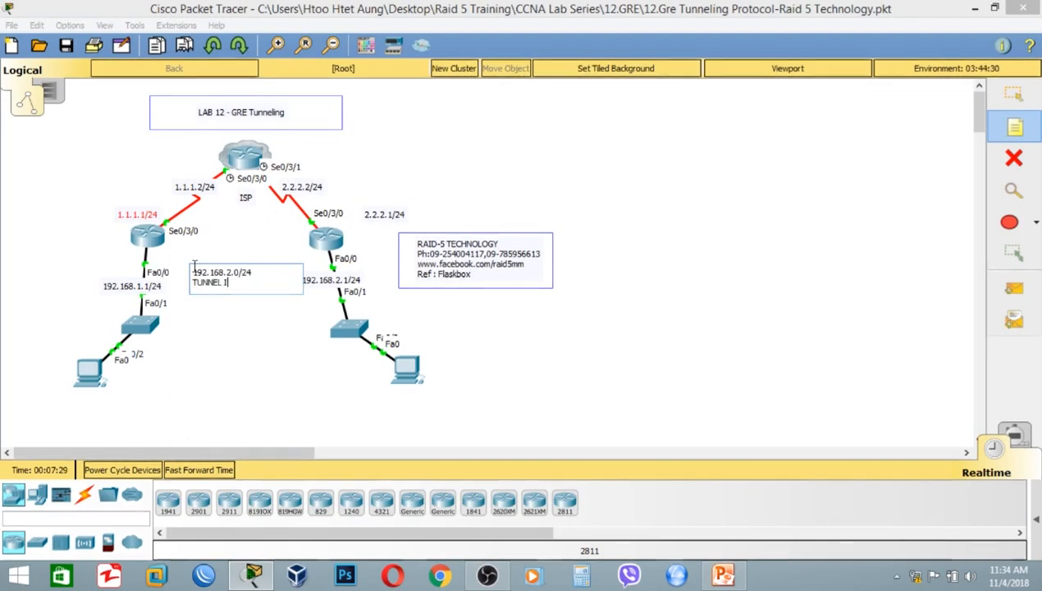
pyautogui.click(1032, 95)
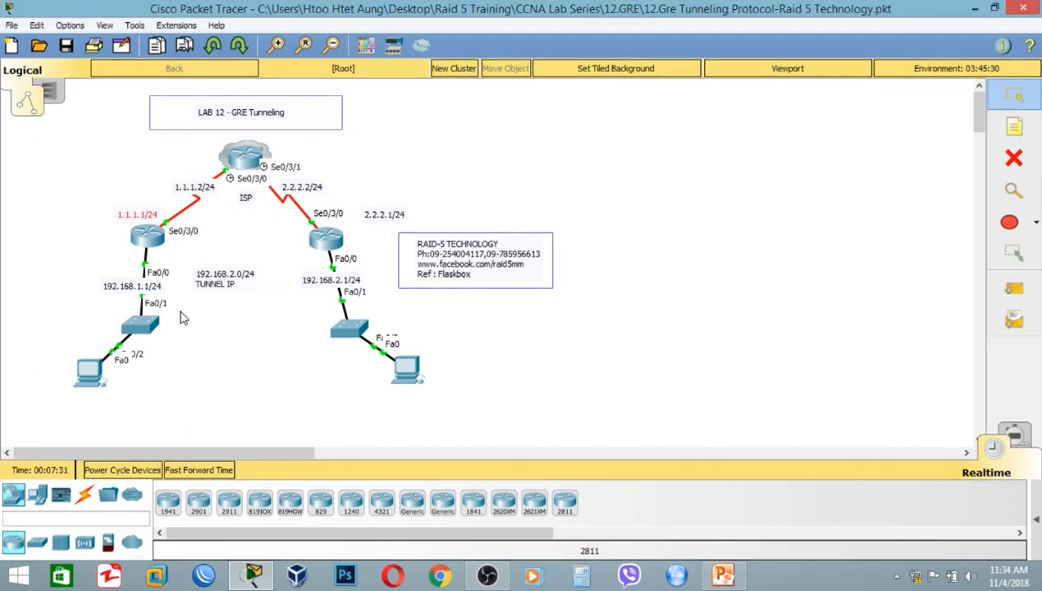
pyautogui.moveTo(253, 270); pyautogui.dragTo(264, 258)
pyautogui.click(272, 312)
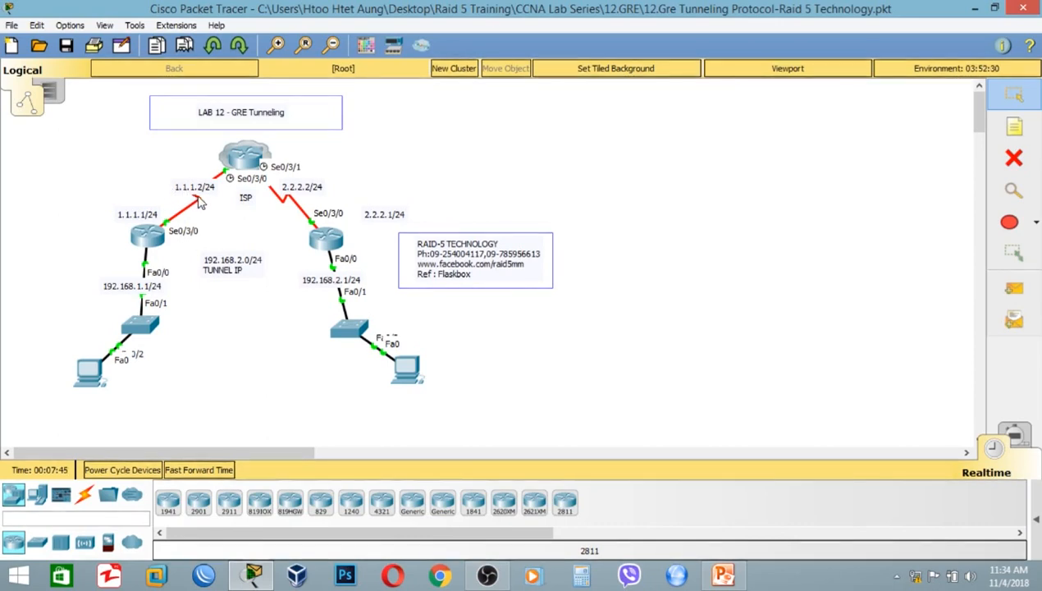
# Open the command line of the branch router at 1.1.1.1 and enter privileged mode with en
pyautogui.click(161, 233)
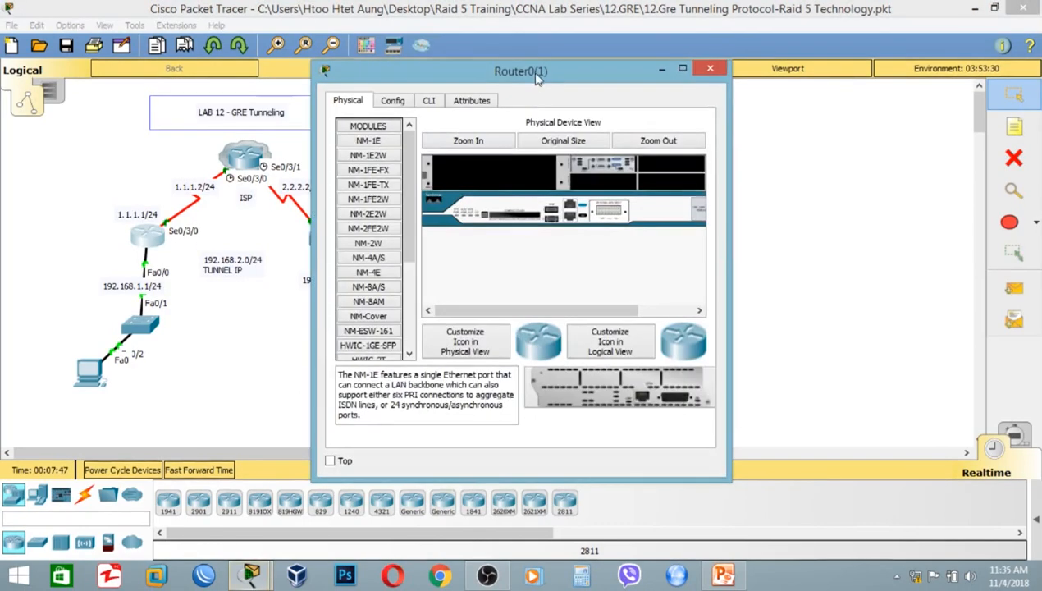
pyautogui.moveTo(587, 75); pyautogui.dragTo(730, 41)
pyautogui.click(613, 72)
pyautogui.press('Return')
pyautogui.press('Return')
pyautogui.press('Return')
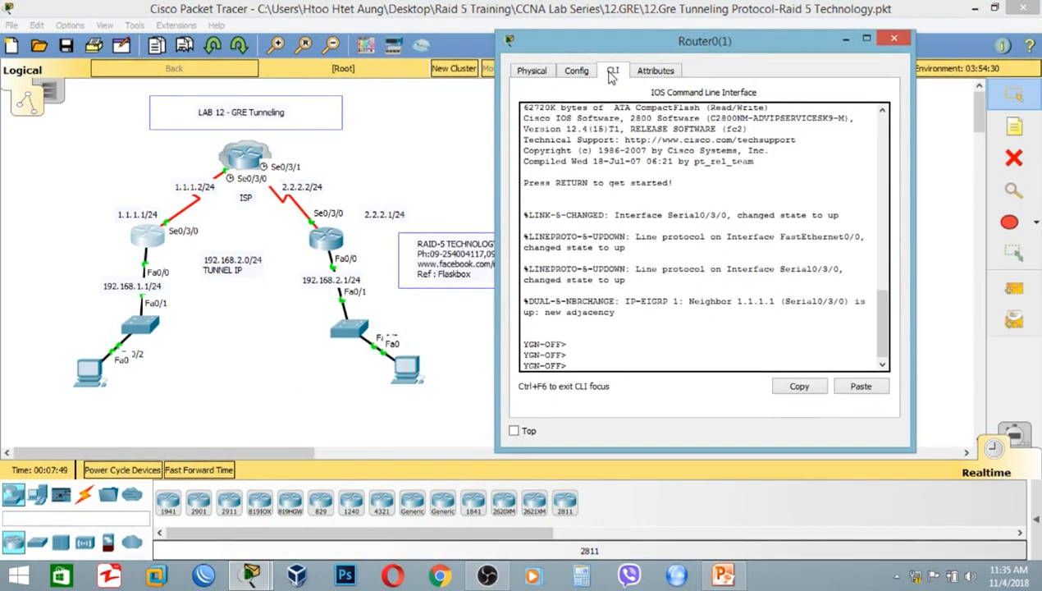
pyautogui.write('en')
pyautogui.press('Return')
pyautogui.press('Return')
pyautogui.press('Return')
# Enter global configuration mode on the YGN-OFF router with config t
pyautogui.write('i')
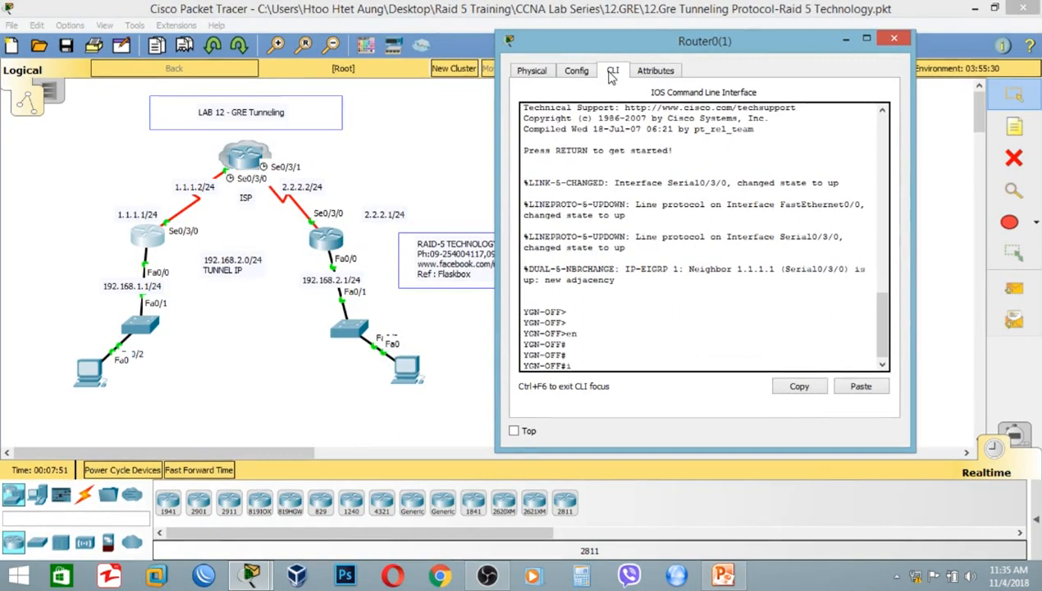
pyautogui.write('nt')
pyautogui.press('Tab')
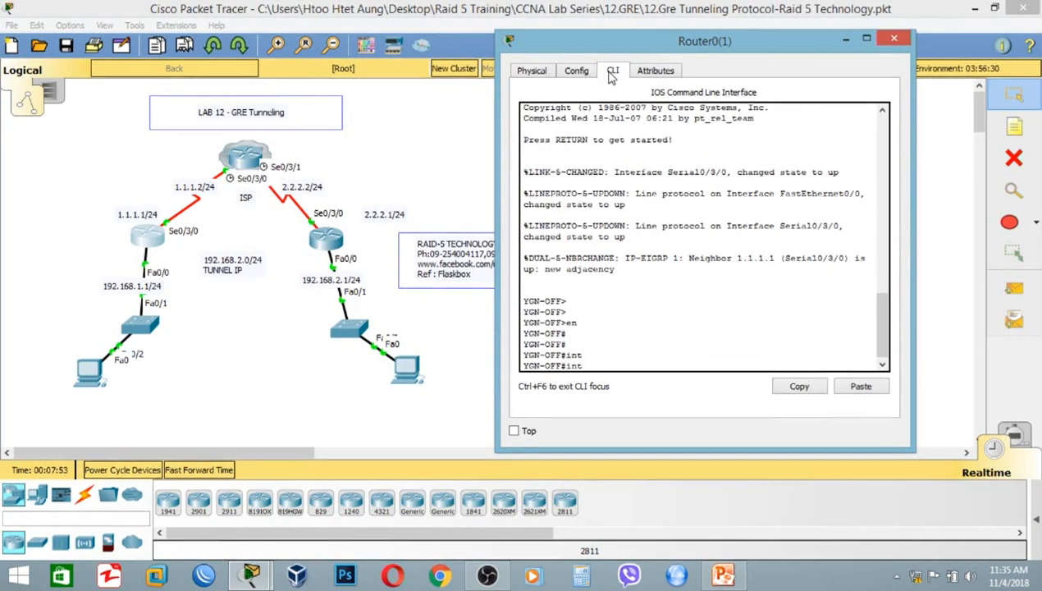
pyautogui.press('BackSpace')
pyautogui.press('BackSpace')
pyautogui.press('BackSpace')
pyautogui.write('config t')
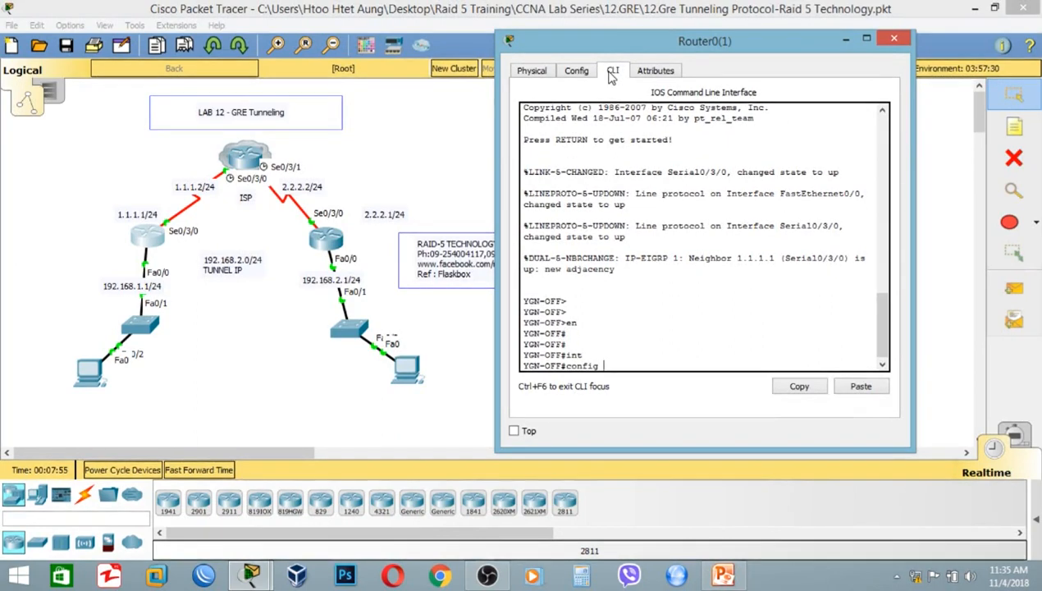
pyautogui.press('Return')
# Create interface tunnel 100 on YGN-OFF and enter its interface configuration
pyautogui.write('int')
pyautogui.press('Tab')
pyautogui.write('tu')
pyautogui.press('Tab')
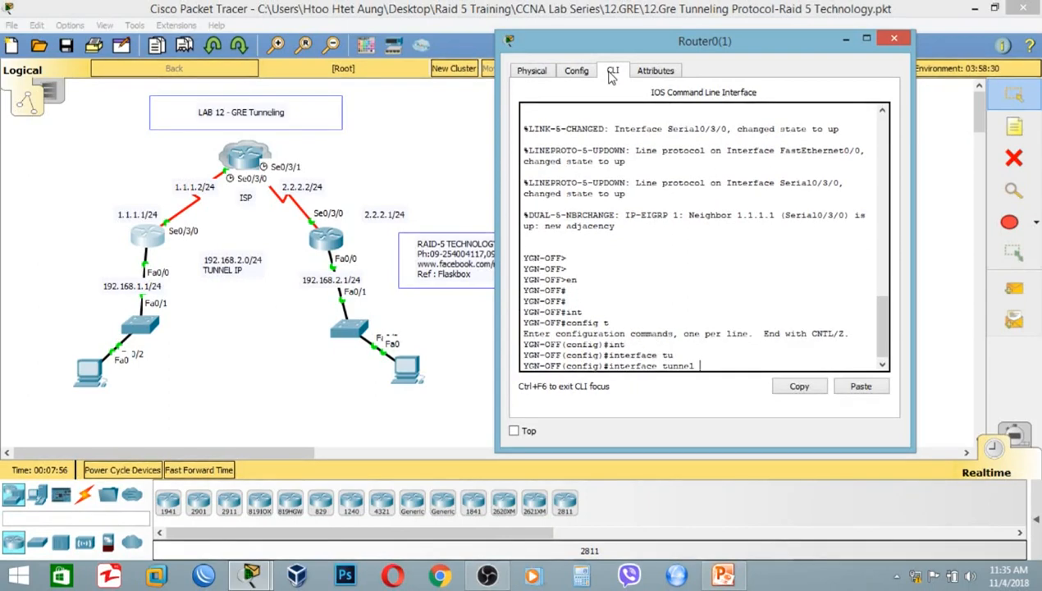
pyautogui.write('100')
pyautogui.press('Return')
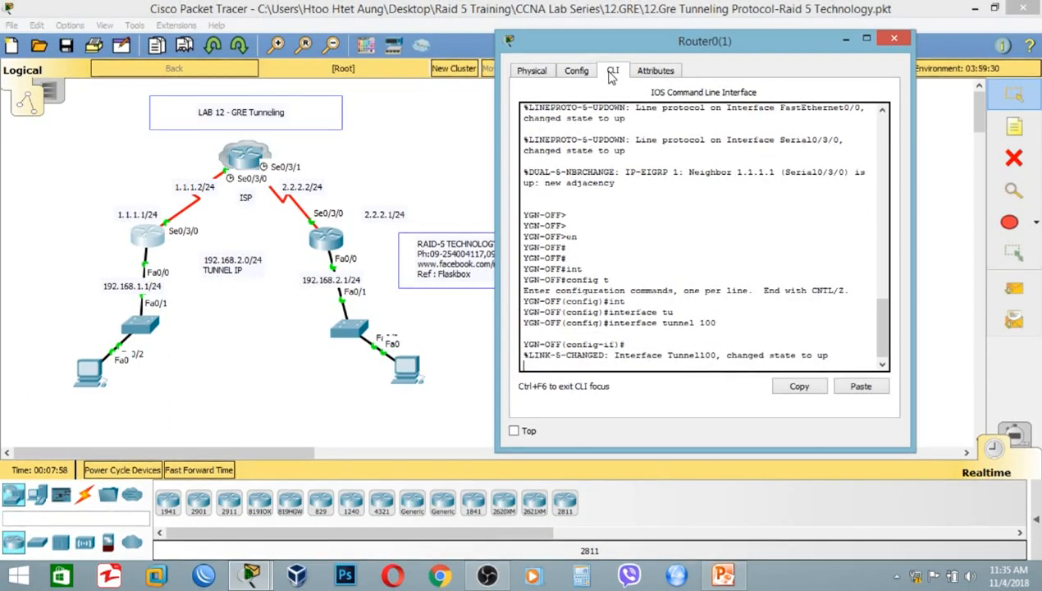
pyautogui.press('Return')
# Assign the tunnel interface the IP address 192.168.12.1 with mask 255.255.255.0
pyautogui.write('ip add ')
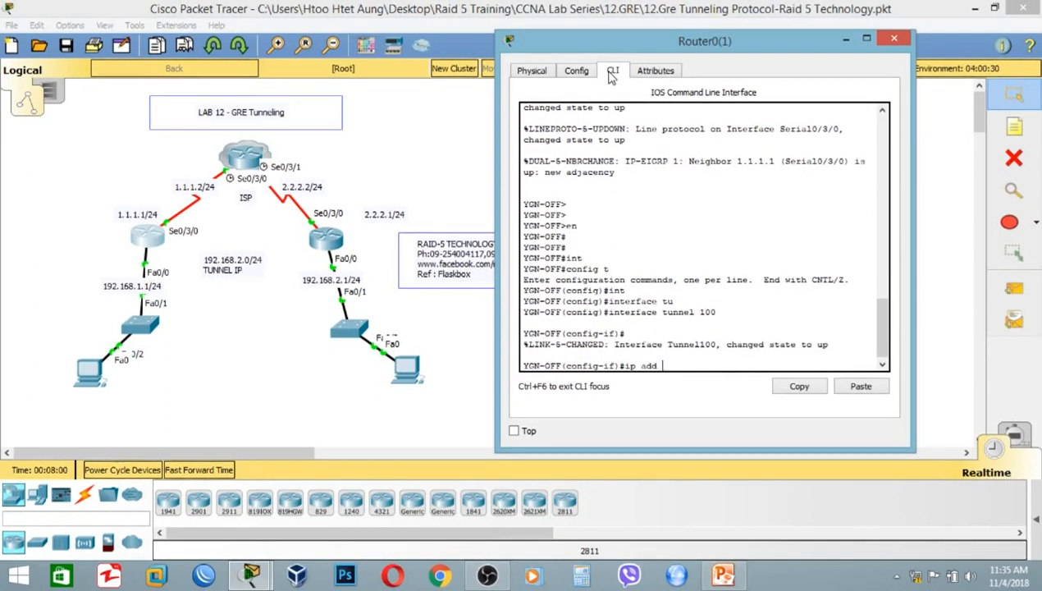
pyautogui.write('192.168.12.1 255.255.')
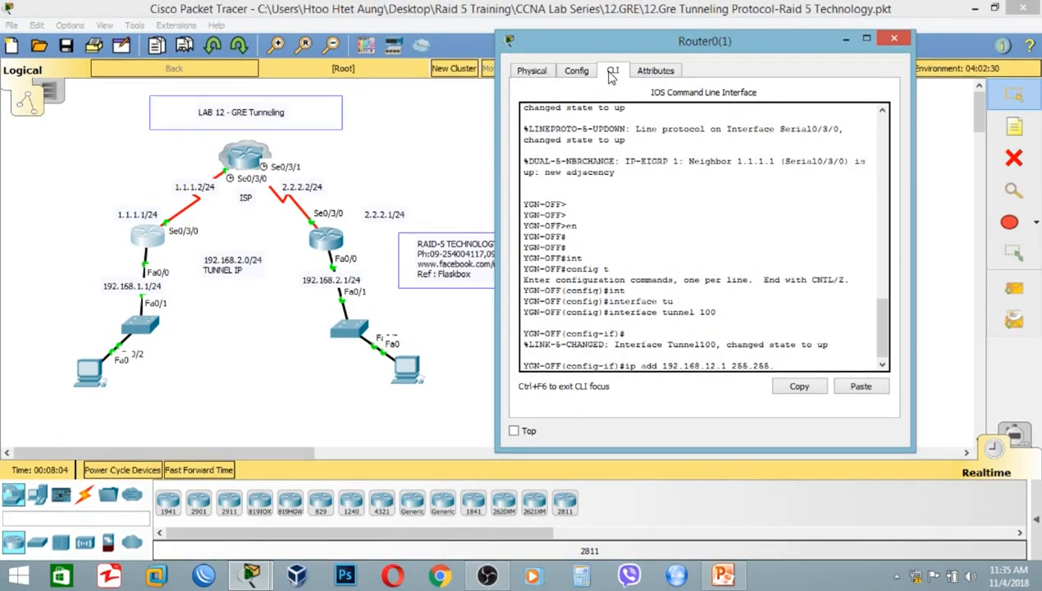
pyautogui.write('255.0')
pyautogui.press('Return')
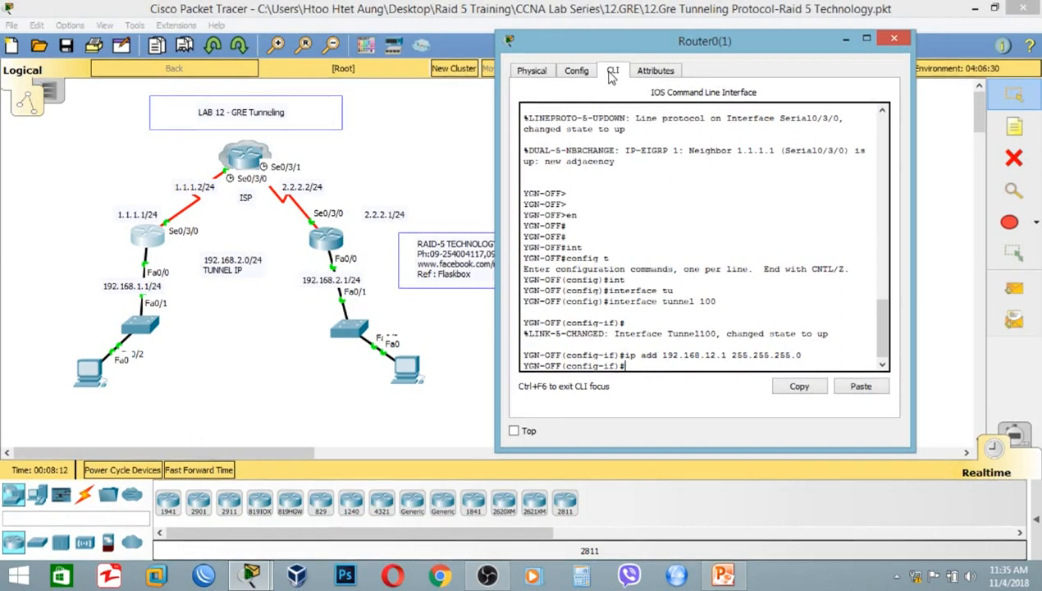
# Set the tunnel source to serial interface s0/3/0
pyautogui.write('tun')
pyautogui.press('Tab')
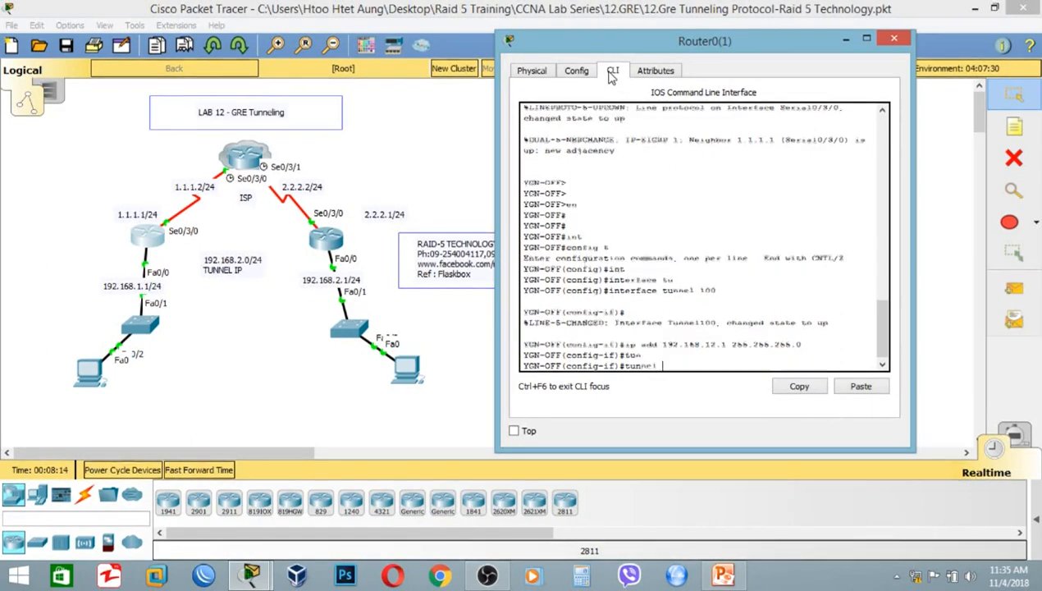
pyautogui.write('so')
pyautogui.press('Tab')
pyautogui.write('u')
pyautogui.press('BackSpace')
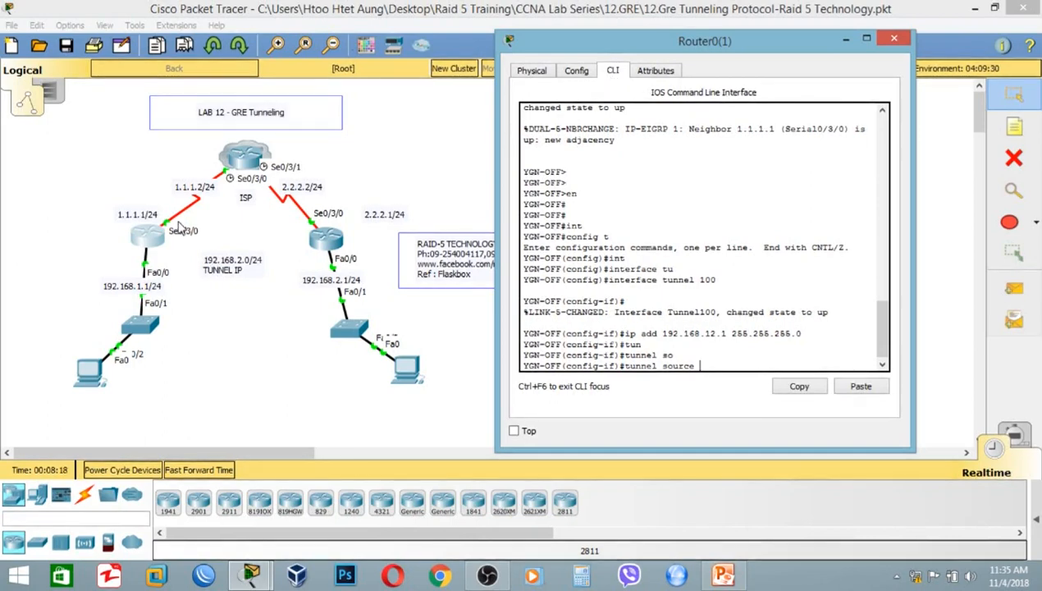
pyautogui.write('s0')
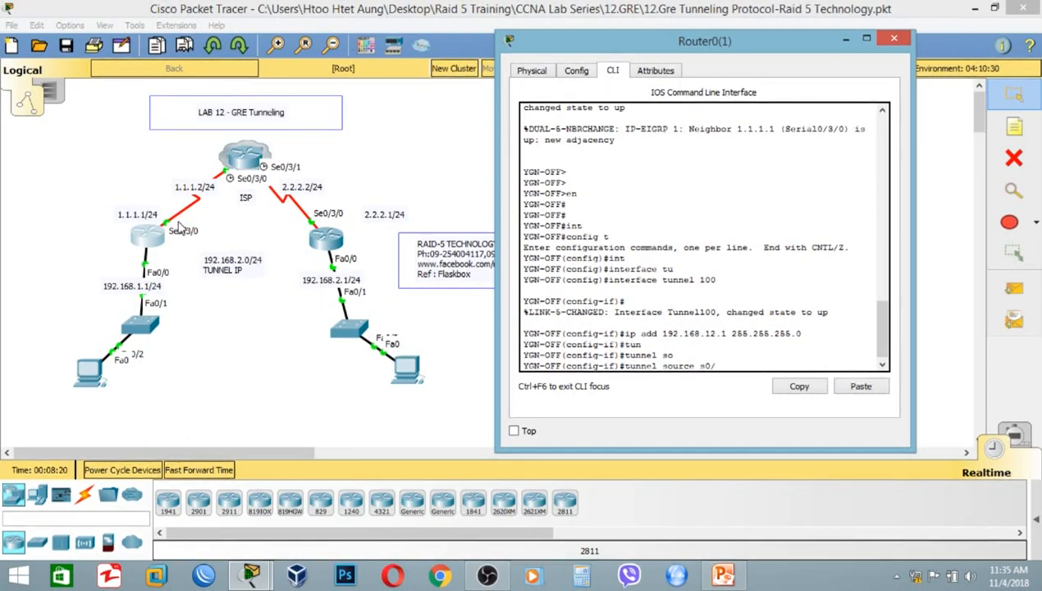
pyautogui.write('/3/0')
pyautogui.press('Return')
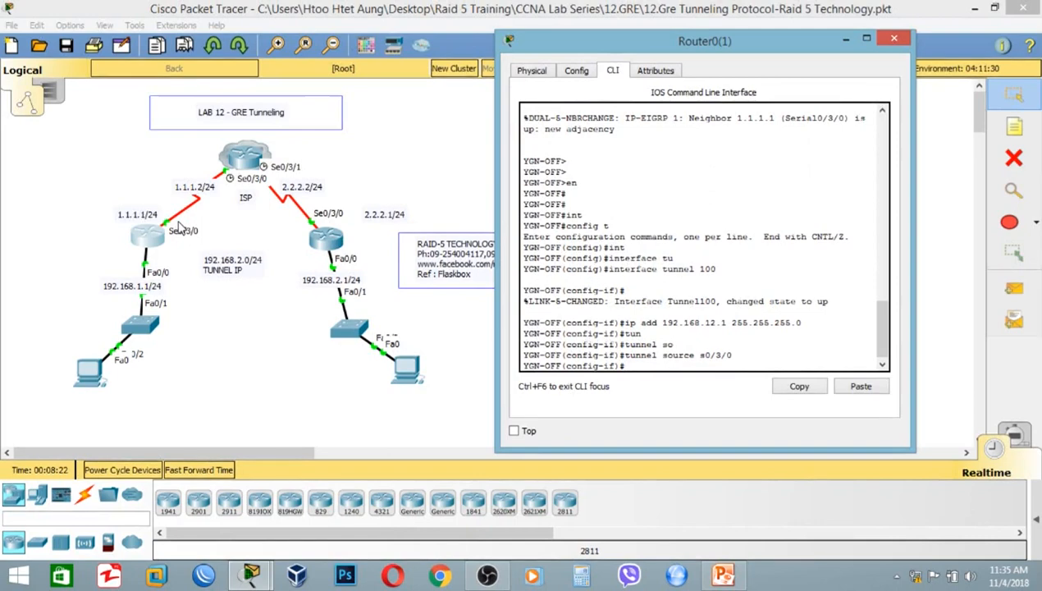
# Move the 2.2.2.1/24 label next to its router and set YGN-OFF's tunnel destination to 2.2.2.1
pyautogui.write('tu')
pyautogui.press('Tab')
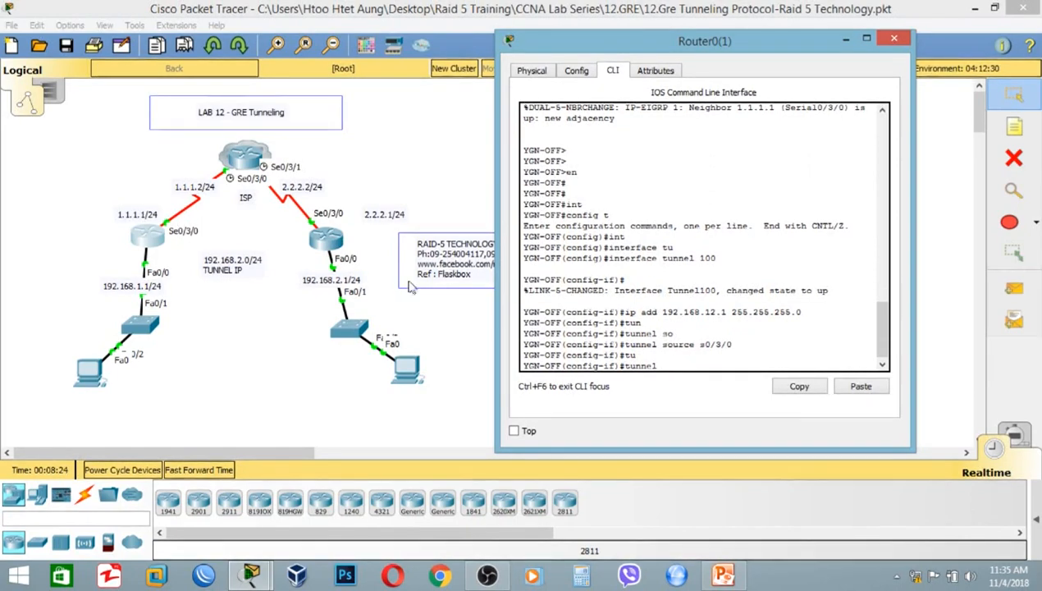
pyautogui.click(357, 223)
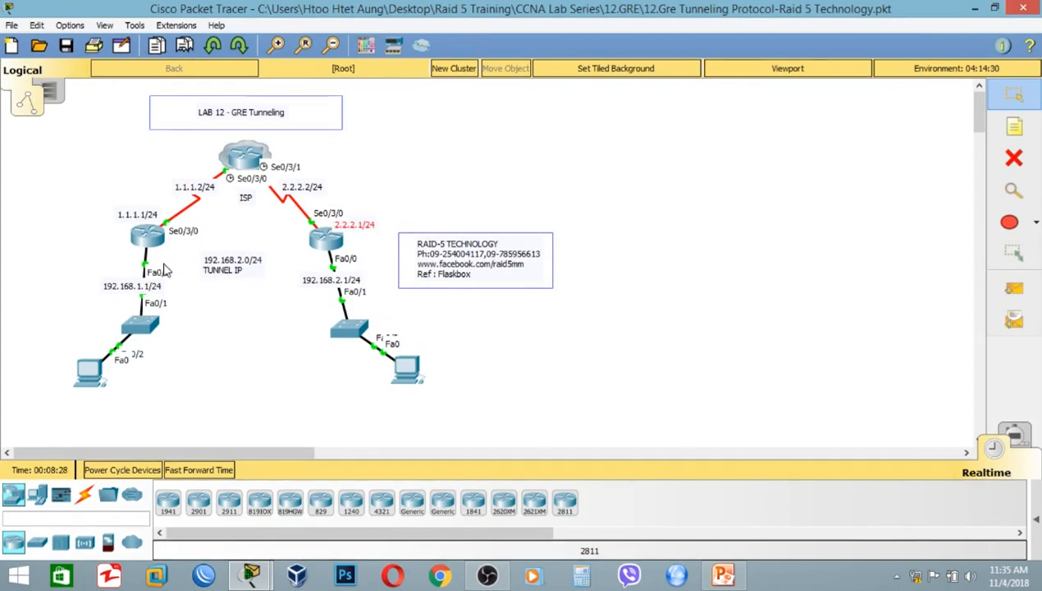
pyautogui.click(148, 237)
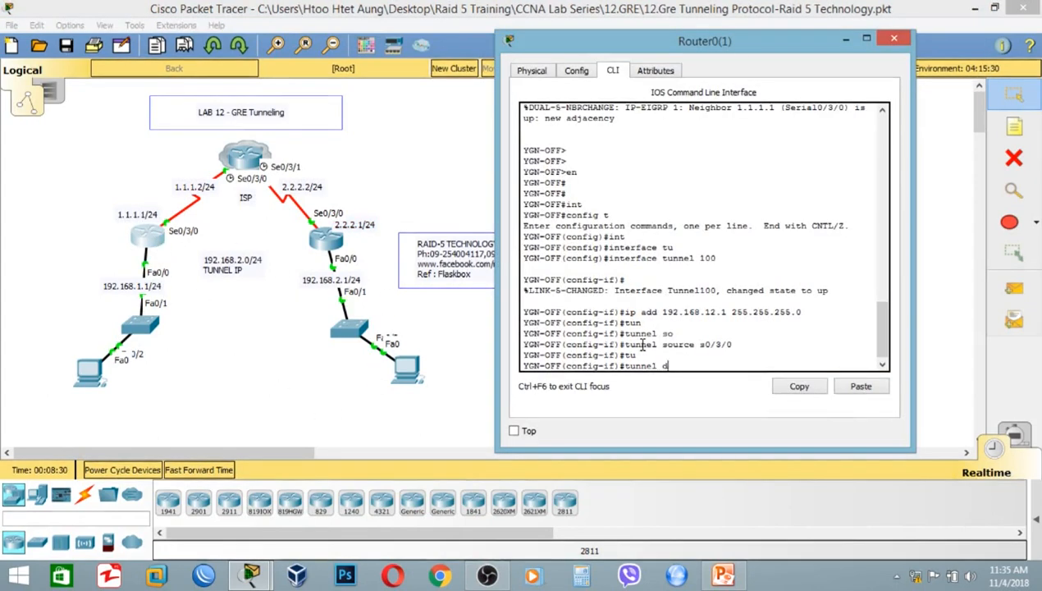
pyautogui.write('es')
pyautogui.press('Tab')
pyautogui.write('2')
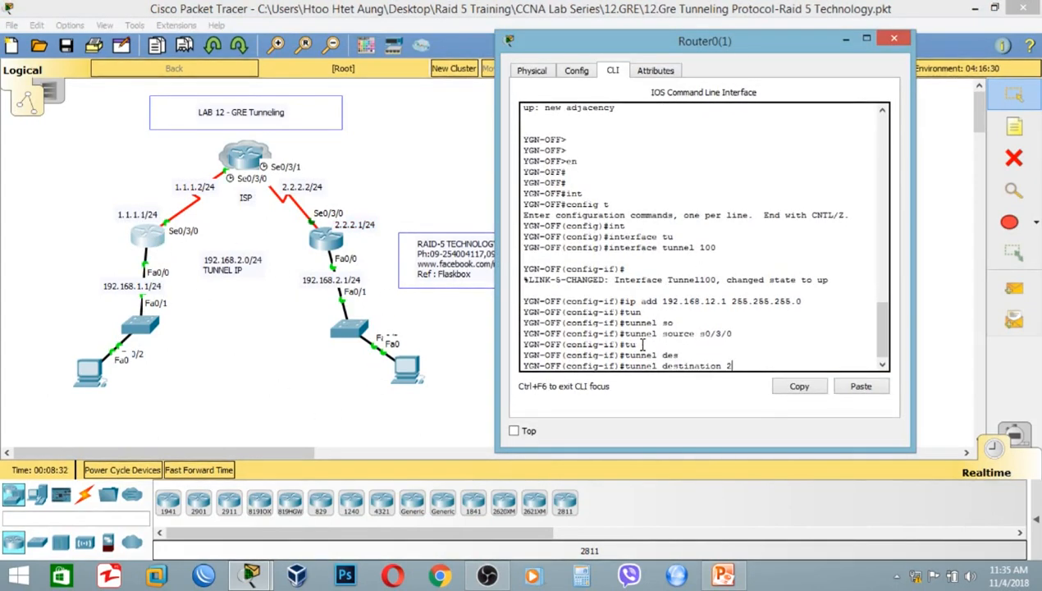
pyautogui.write('.2.2.1')
pyautogui.press('Return')
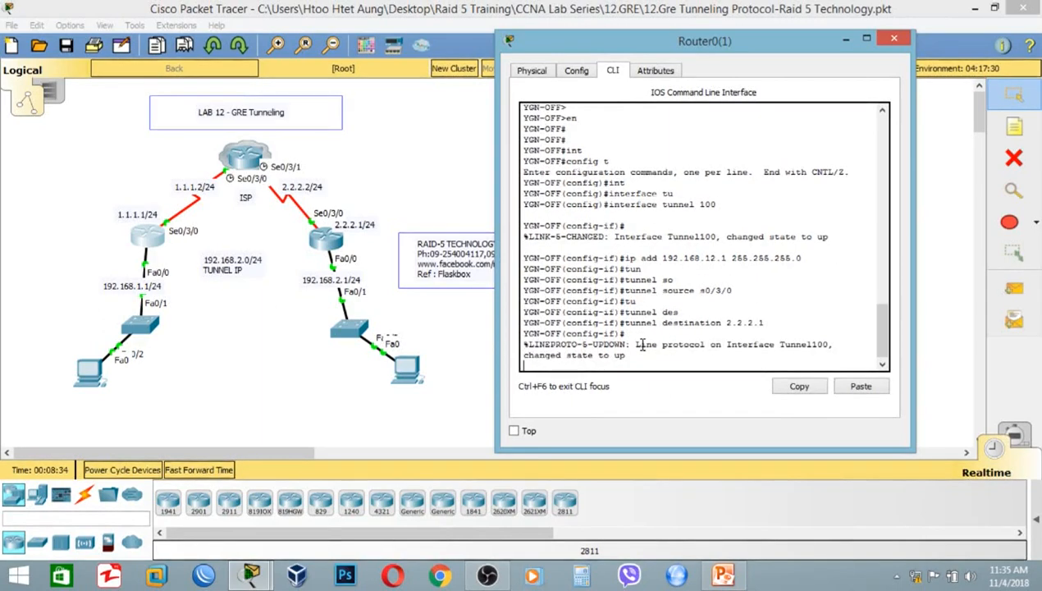
pyautogui.press('Return')
pyautogui.press('Return')
pyautogui.press('Return')
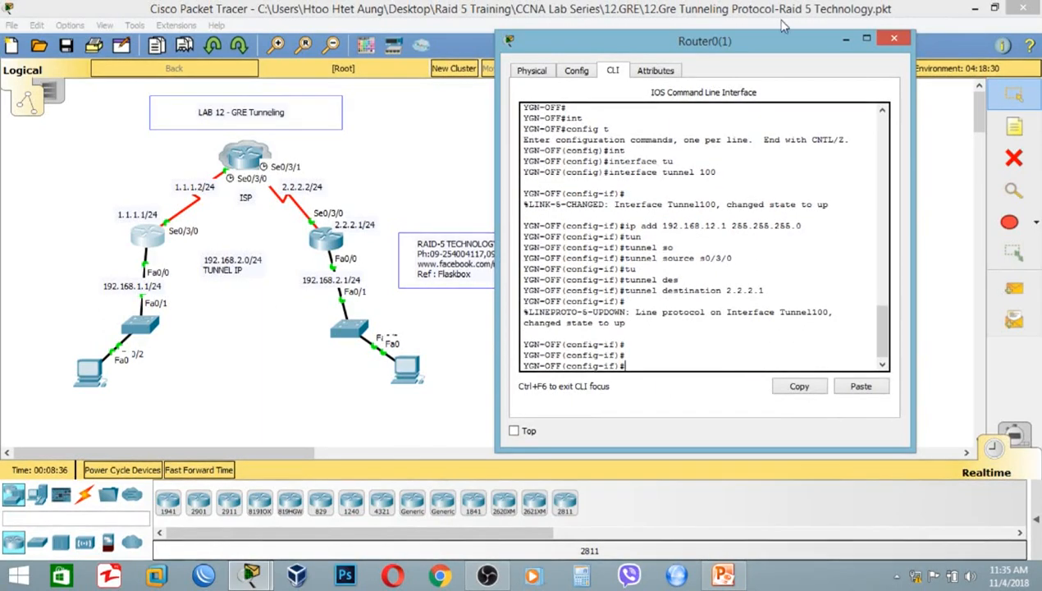
# Reopen the YGN-OFF router's command line and exit configuration mode with end
pyautogui.click(892, 34)
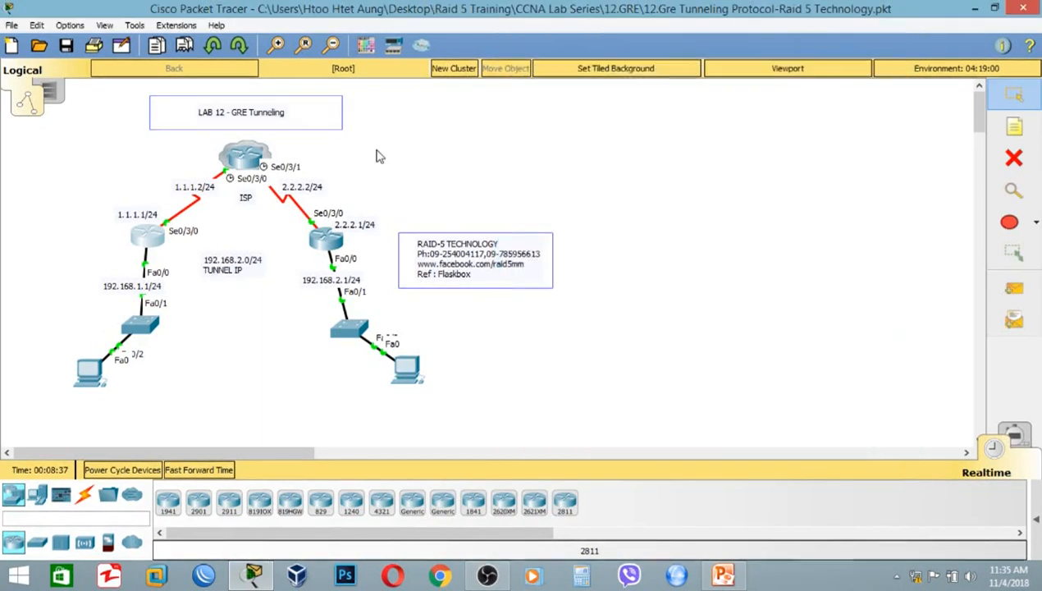
pyautogui.click(149, 238)
pyautogui.write('end')
pyautogui.press('Return')
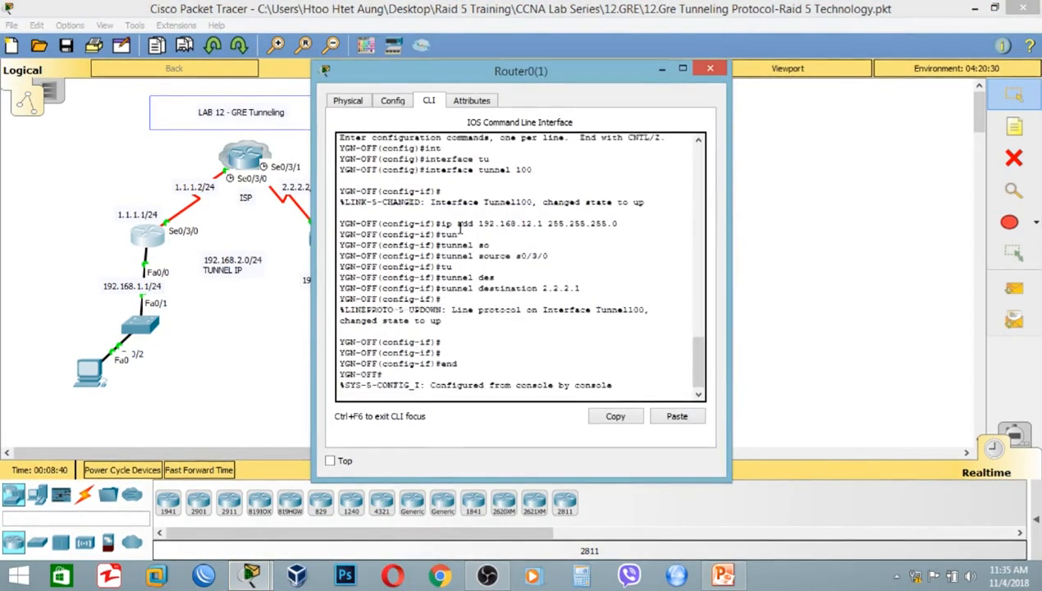
# Display the status of interface tunnel 100 with the show interfaces command and check its line protocol state
pyautogui.write('show')
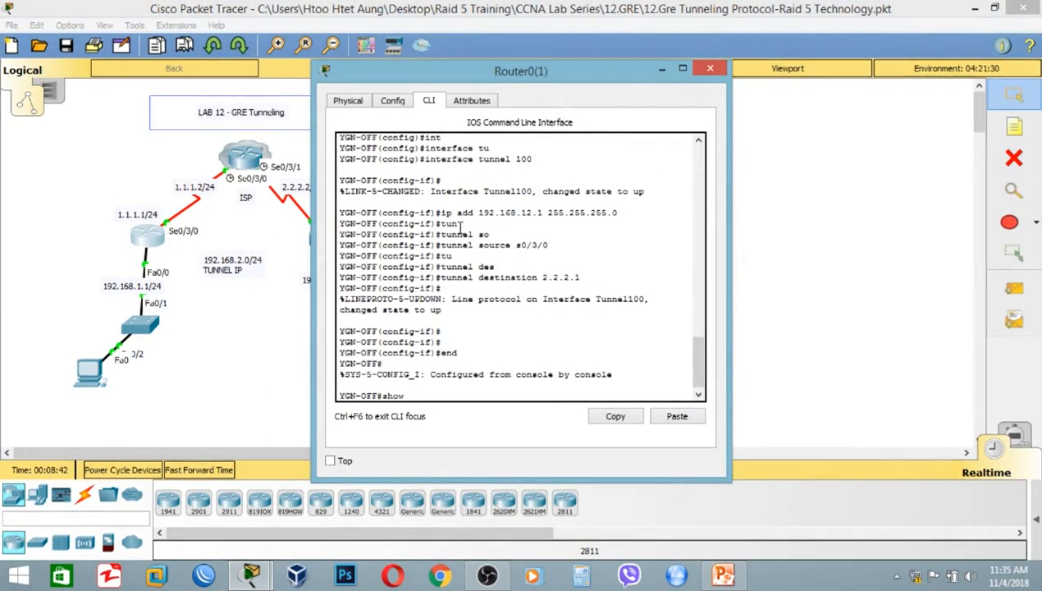
pyautogui.write(' int')
pyautogui.press('Tab')
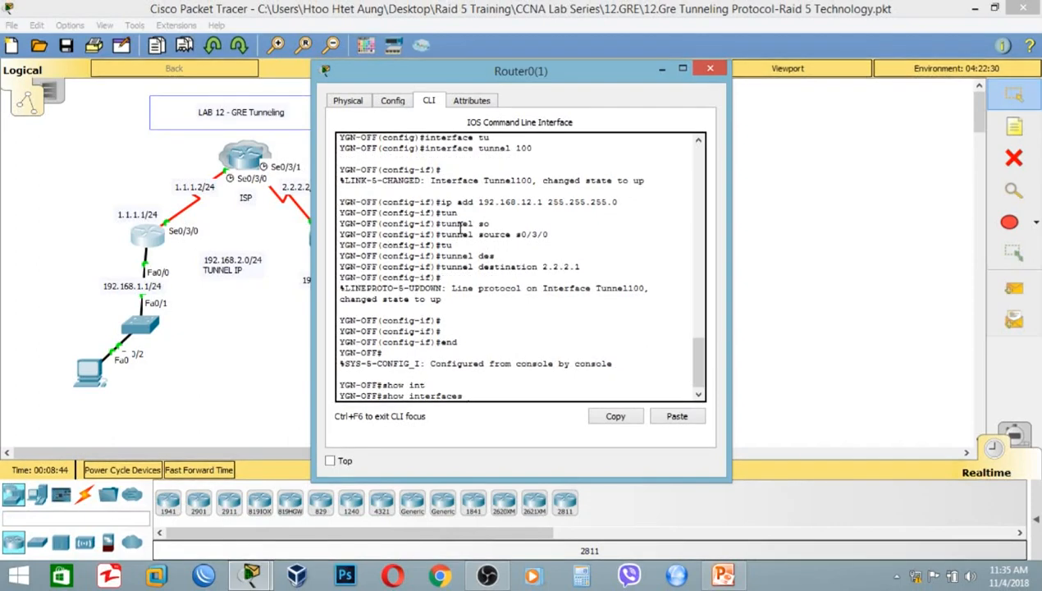
pyautogui.write('tu')
pyautogui.press('Tab')
pyautogui.write('100')
pyautogui.press('Return')
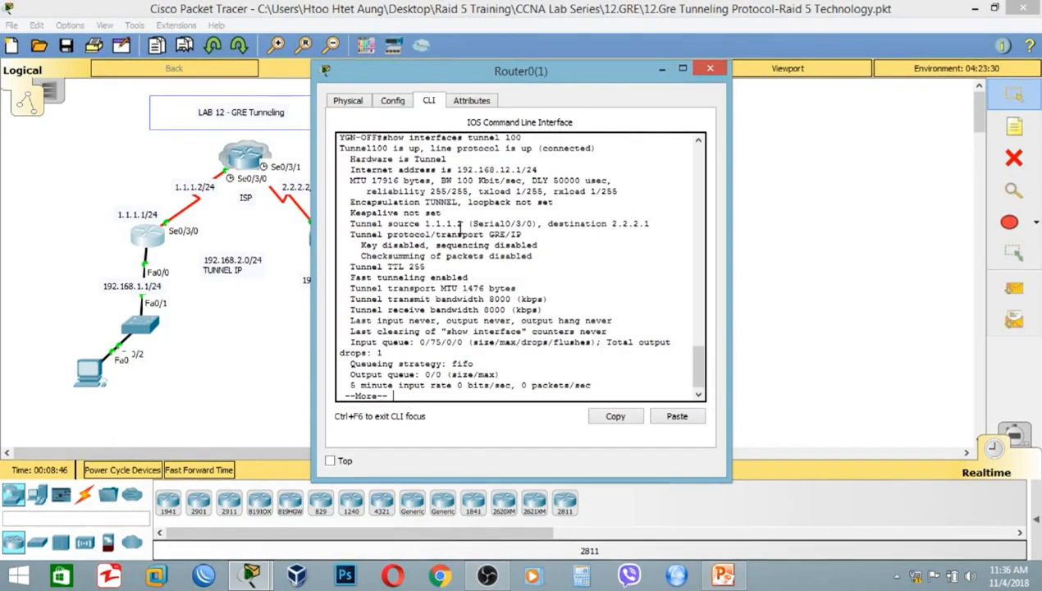
pyautogui.scroll(2, 497, 215)
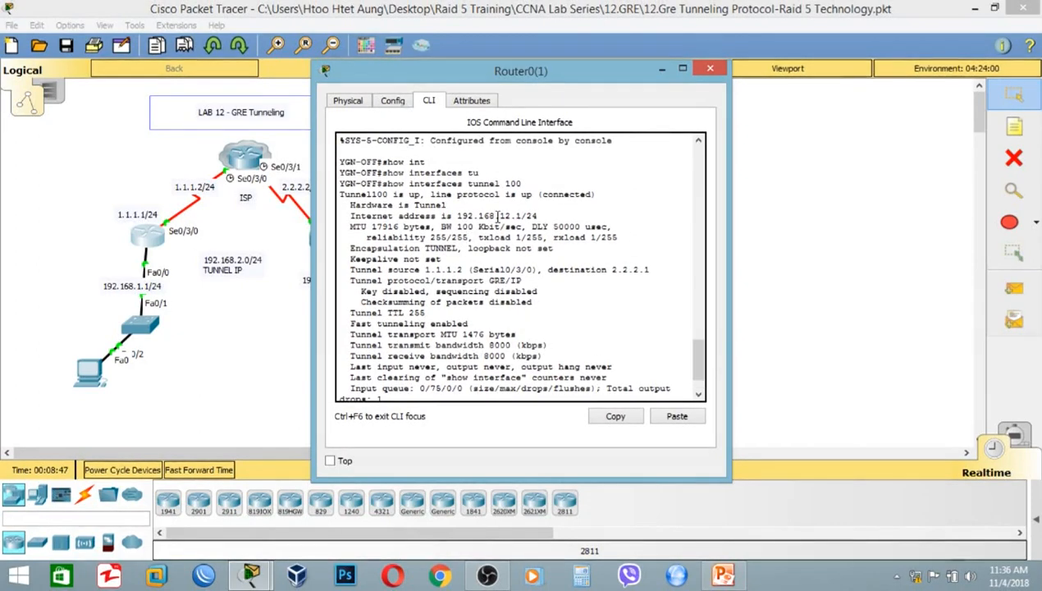
pyautogui.doubleClick(523, 195)
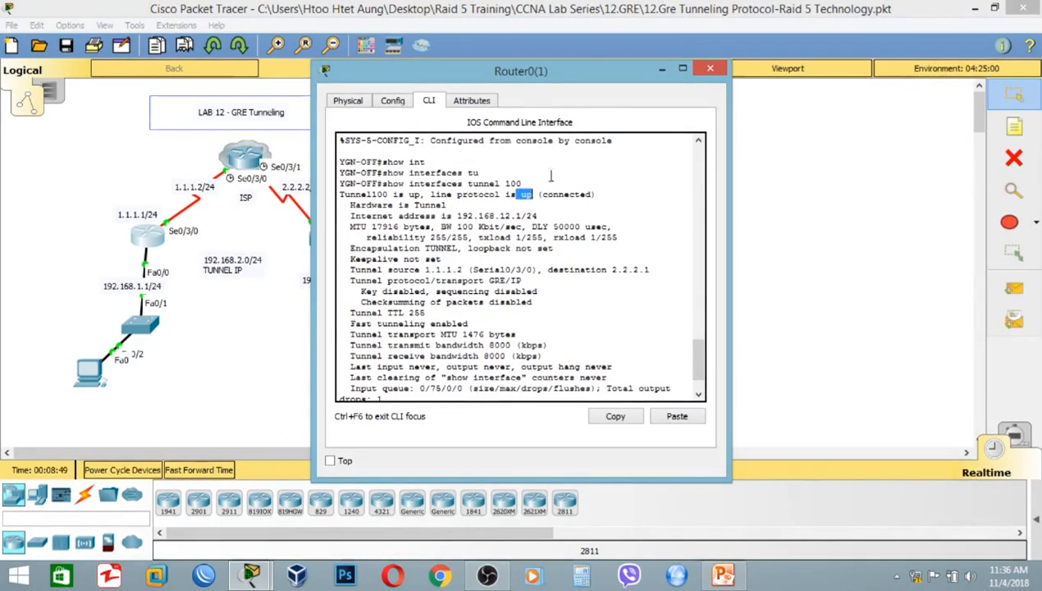
# Open the MDY-OFF router's command line beside the topology and enter global configuration mode
pyautogui.click(709, 68)
pyautogui.click(324, 238)
pyautogui.moveTo(537, 77); pyautogui.dragTo(824, 71)
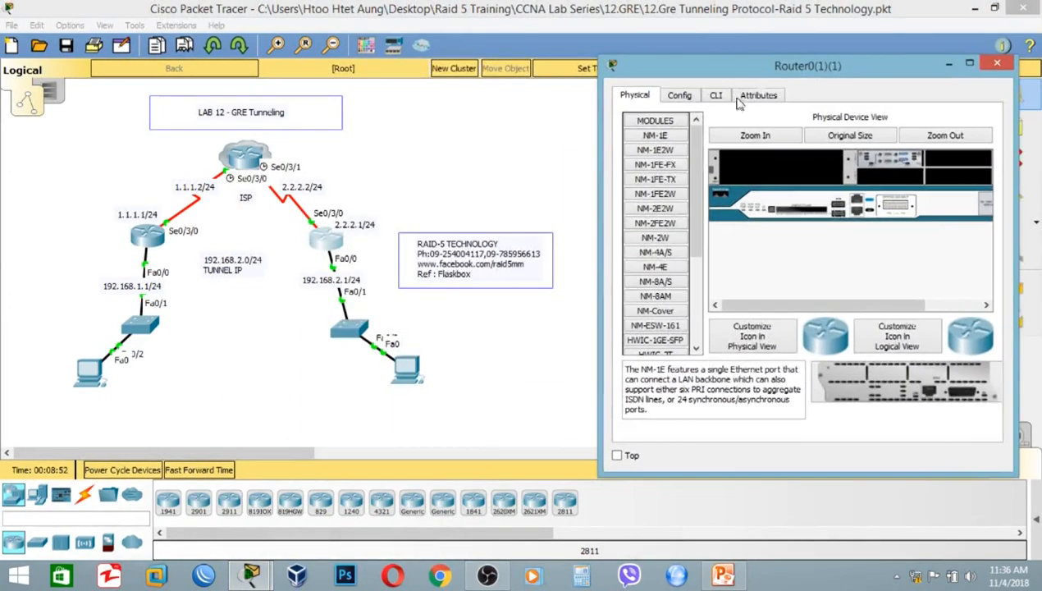
pyautogui.click(716, 96)
pyautogui.press('Return')
pyautogui.press('Return')
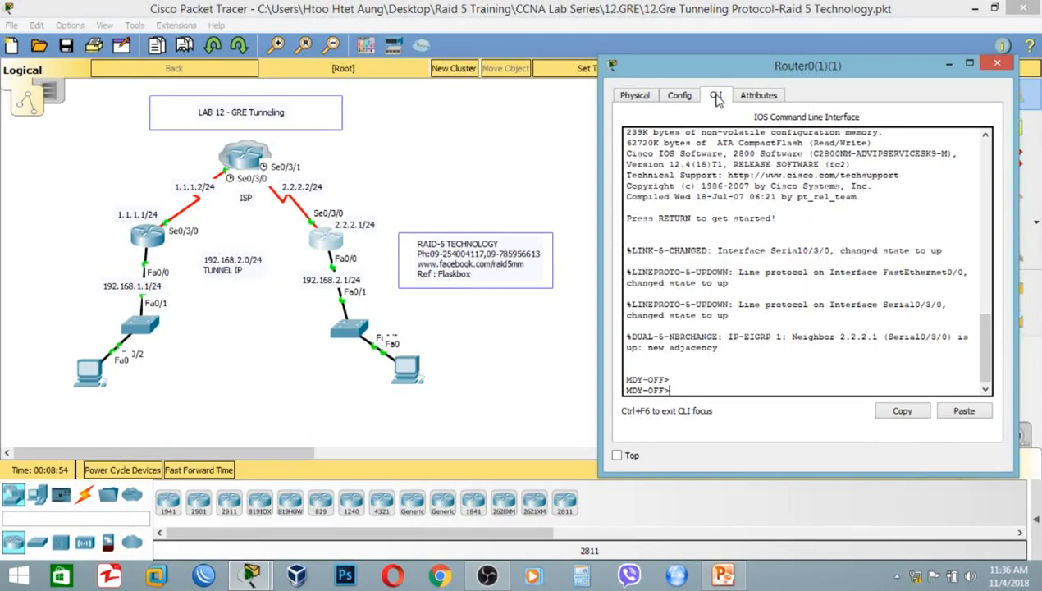
pyautogui.write('en')
pyautogui.press('Return')
pyautogui.write('confi')
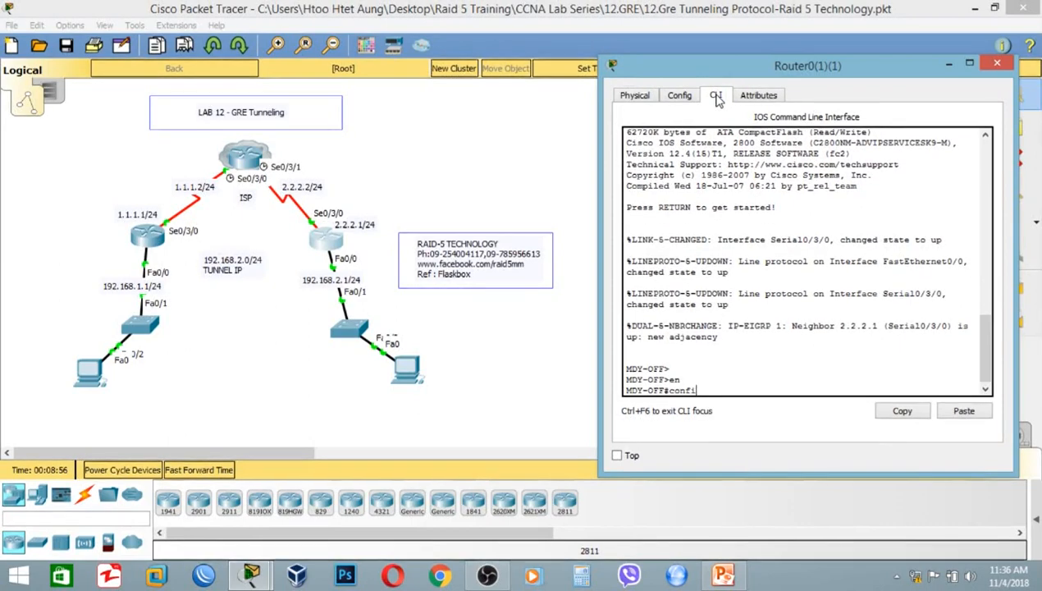
pyautogui.write('g t')
pyautogui.press('Return')
# Create interface tunnel 100 on MDY-OFF
pyautogui.write('int')
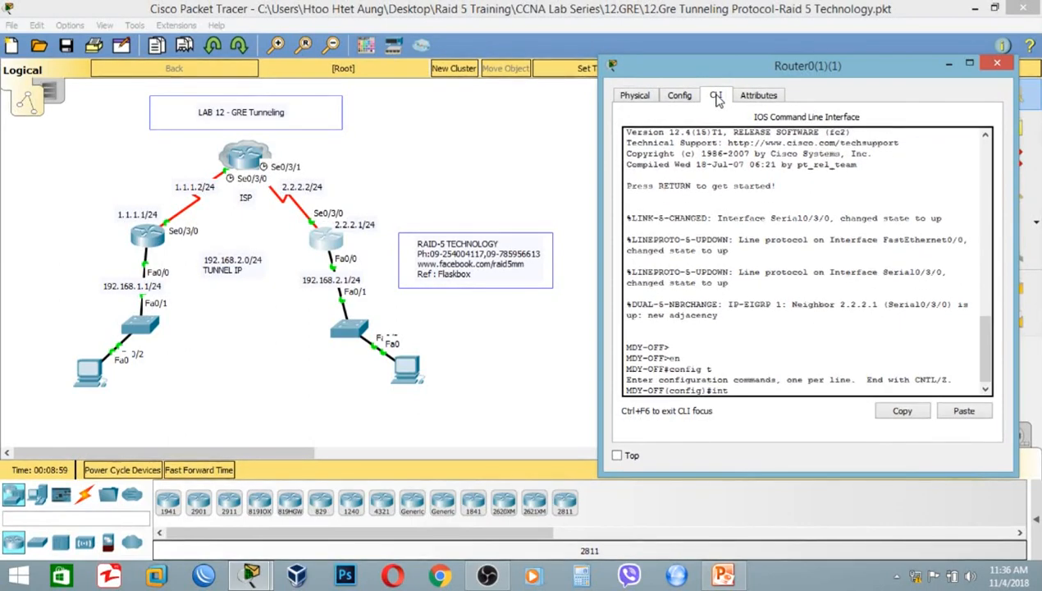
pyautogui.press('Tab')
pyautogui.write('tun')
pyautogui.press('Tab')
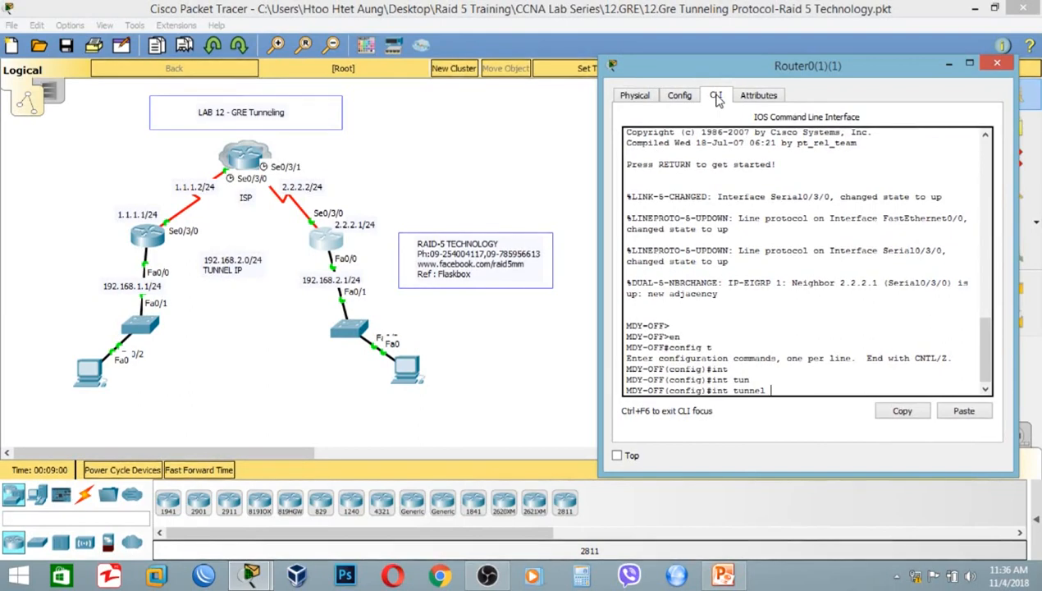
pyautogui.write('100')
pyautogui.press('Return')
# Try to assign the address 192.168.12.0 with mask 255.255.255.0 to the tunnel interface
pyautogui.write('i')
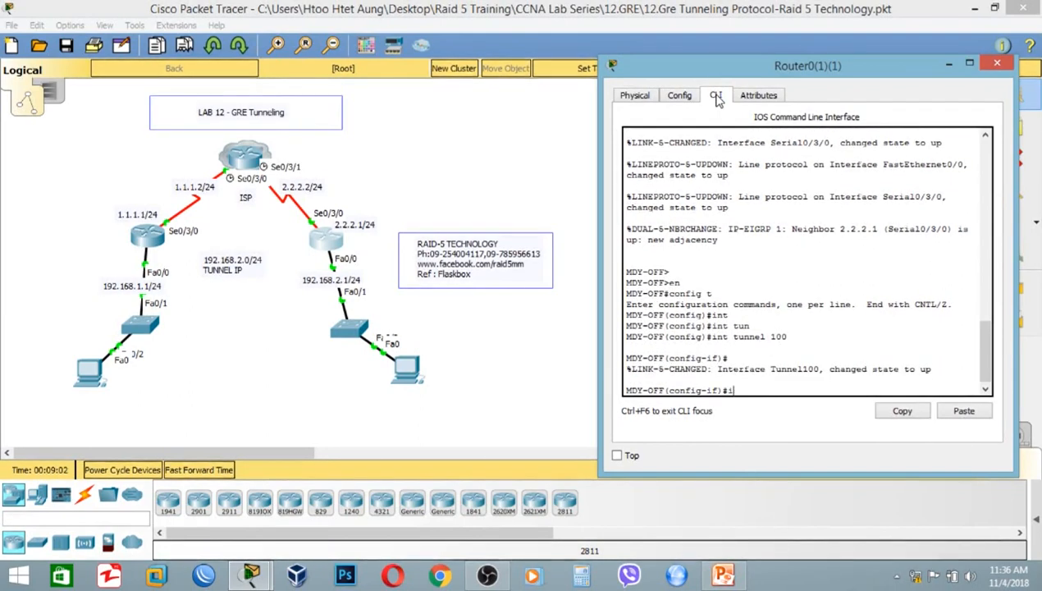
pyautogui.write('p add 192.168')
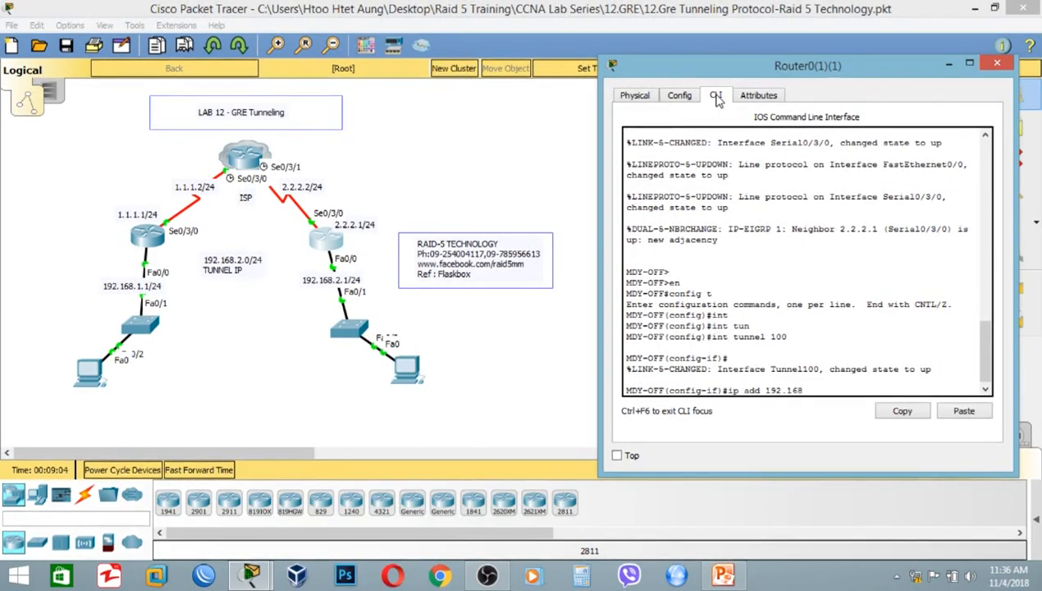
pyautogui.write('.12.0')
pyautogui.press('Return')
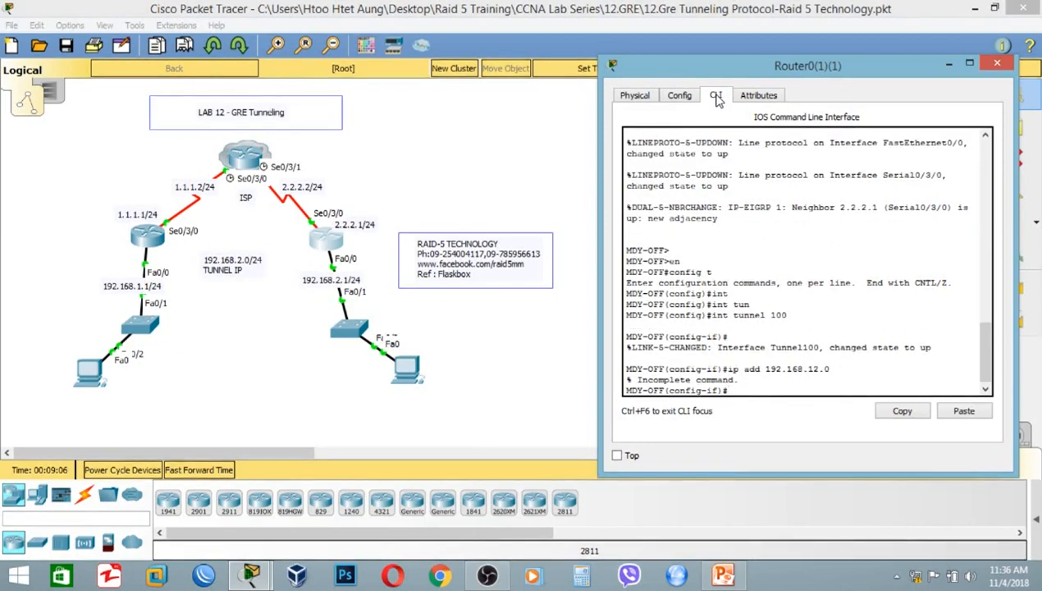
pyautogui.press('Up')
pyautogui.write('255.')
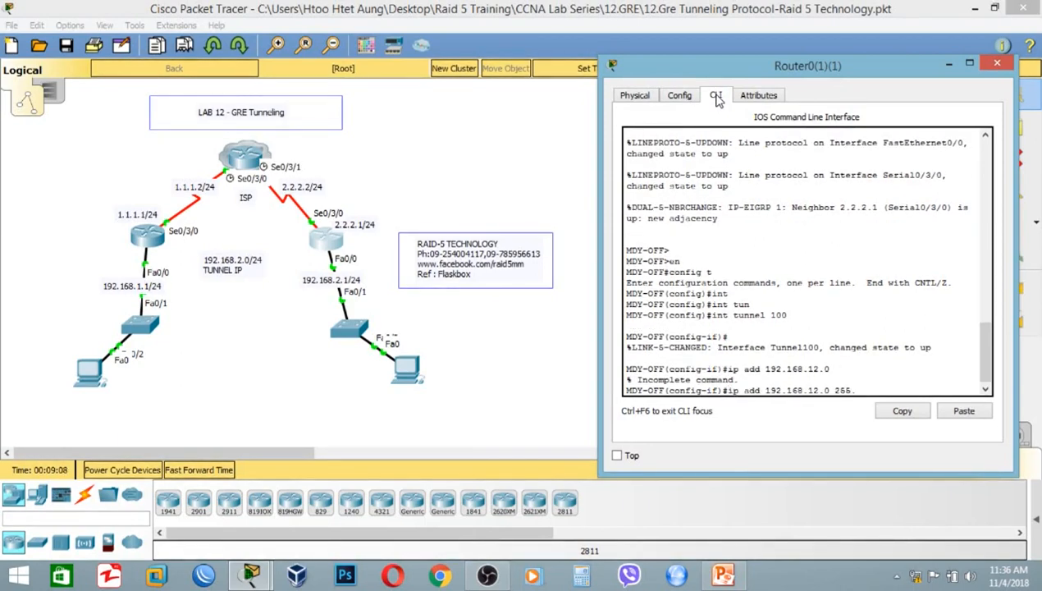
pyautogui.write('255.255.')
pyautogui.write('0')
pyautogui.press('Return')
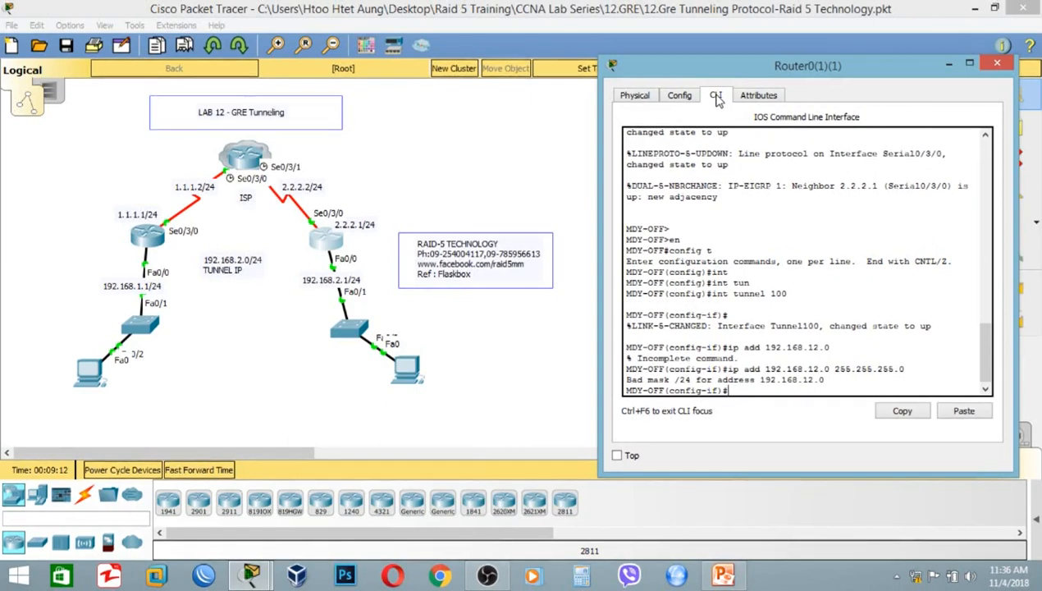
# Assign IP address 192.168.12.2 with mask 255.255.255.0 to MDY-OFF's tunnel 100
pyautogui.press('Up')
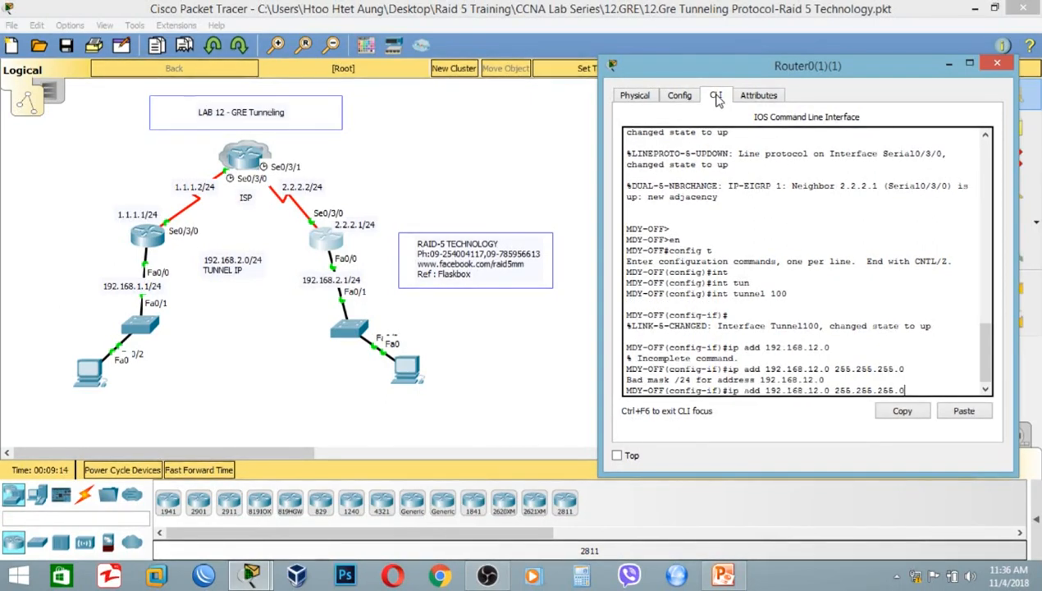
pyautogui.press('BackSpace')
pyautogui.press('BackSpace')
pyautogui.press('BackSpace')
pyautogui.press('BackSpace')
pyautogui.press('BackSpace')
pyautogui.press('BackSpace')
pyautogui.press('BackSpace')
pyautogui.press('BackSpace')
pyautogui.press('BackSpace')
pyautogui.press('BackSpace')
pyautogui.press('BackSpace')
pyautogui.press('BackSpace')
pyautogui.press('BackSpace')
pyautogui.press('BackSpace')
pyautogui.press('BackSpace')
pyautogui.press('BackSpace')
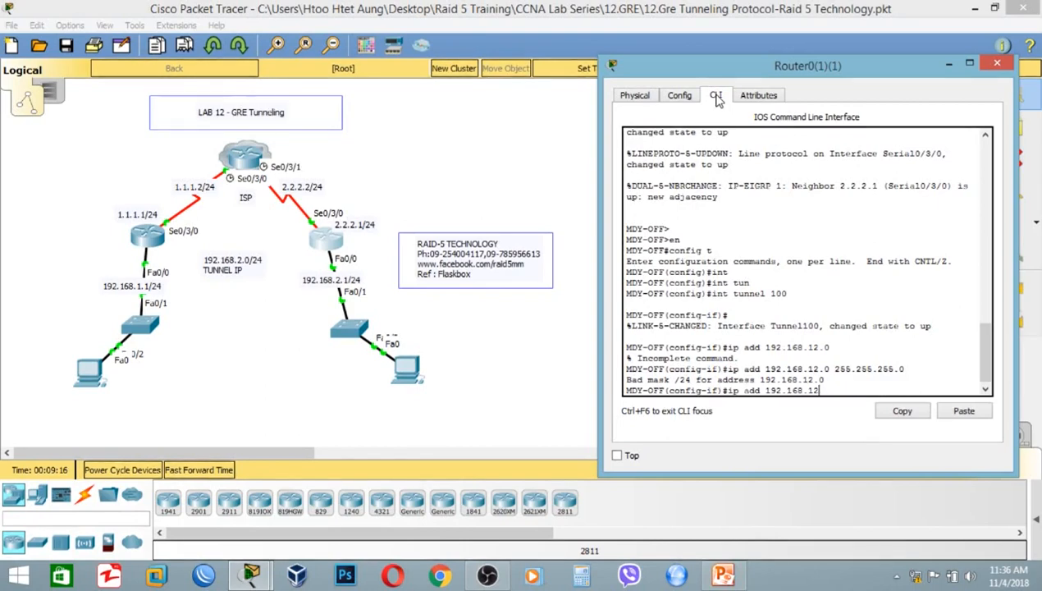
pyautogui.write('.2 255.255.255.0')
pyautogui.press('Return')
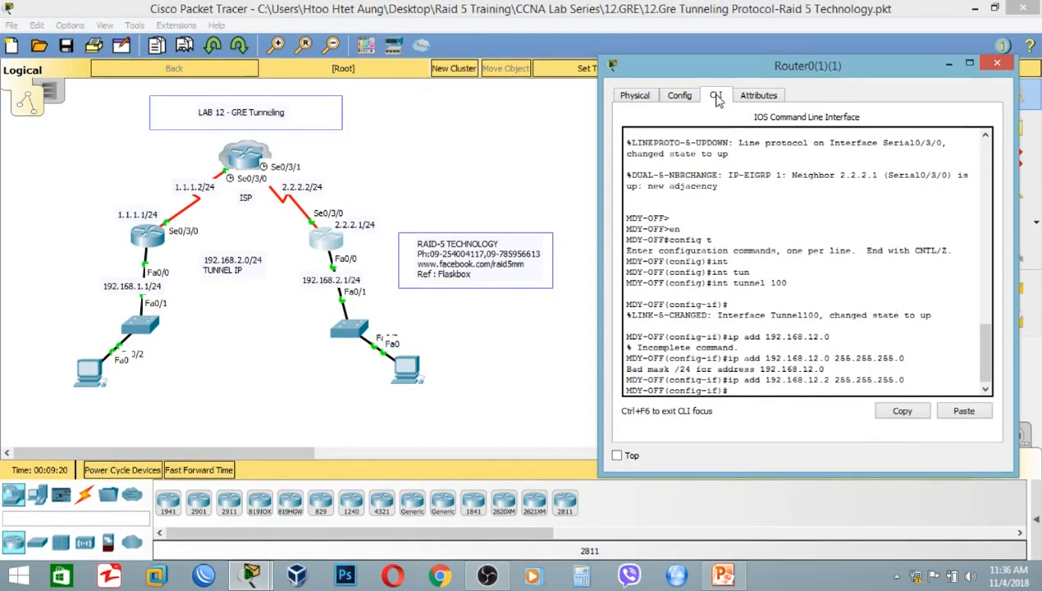
# Set MDY-OFF's tunnel source to serial interface s0/3/0
pyautogui.write('tun')
pyautogui.press('Tab')
pyautogui.write('sou')
pyautogui.press('Tab')
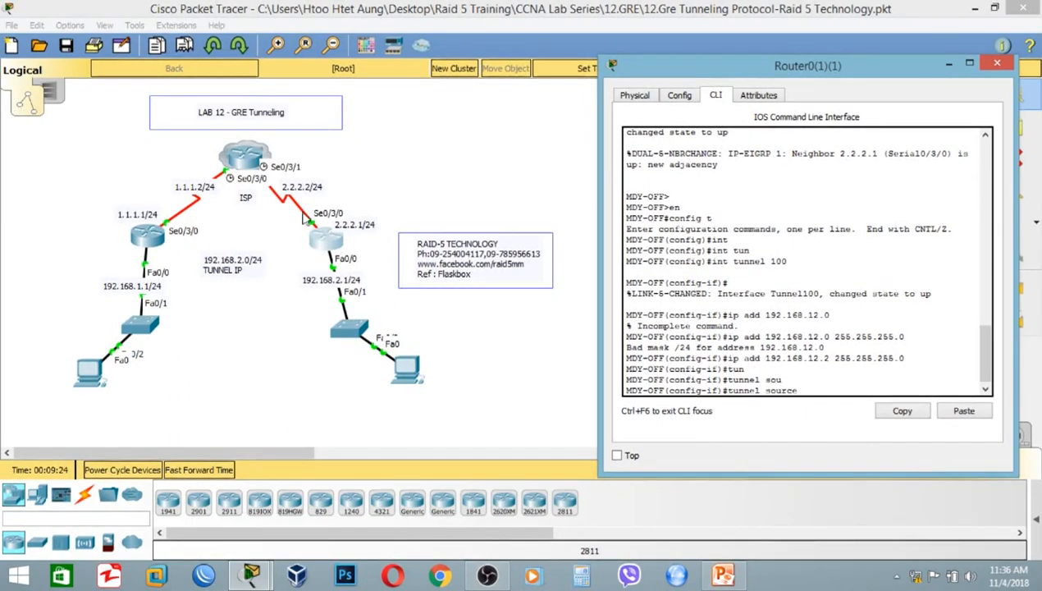
pyautogui.write('s0')
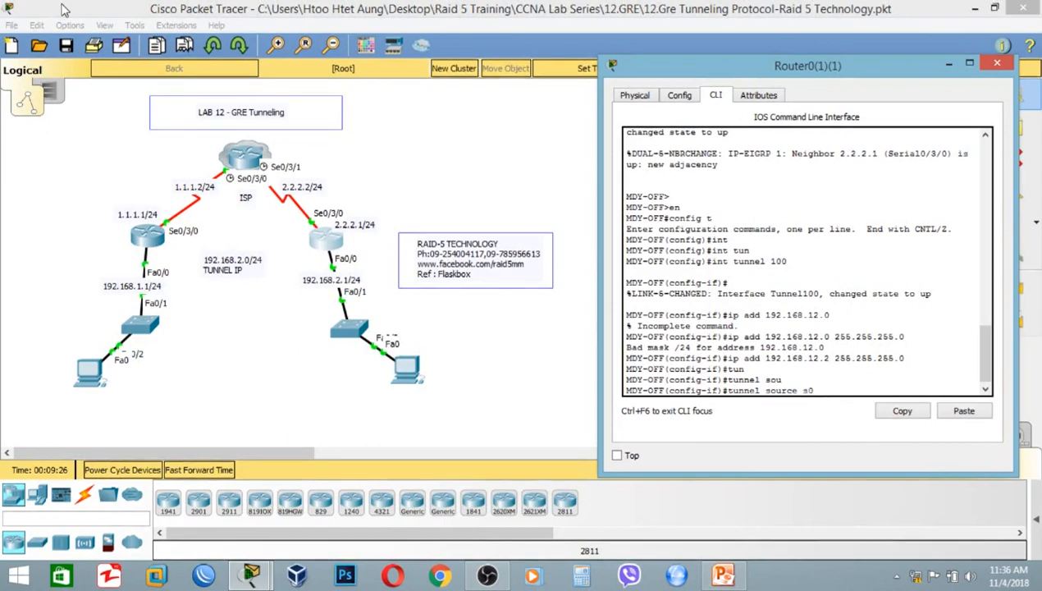
pyautogui.write('/3/0')
pyautogui.press('Return')
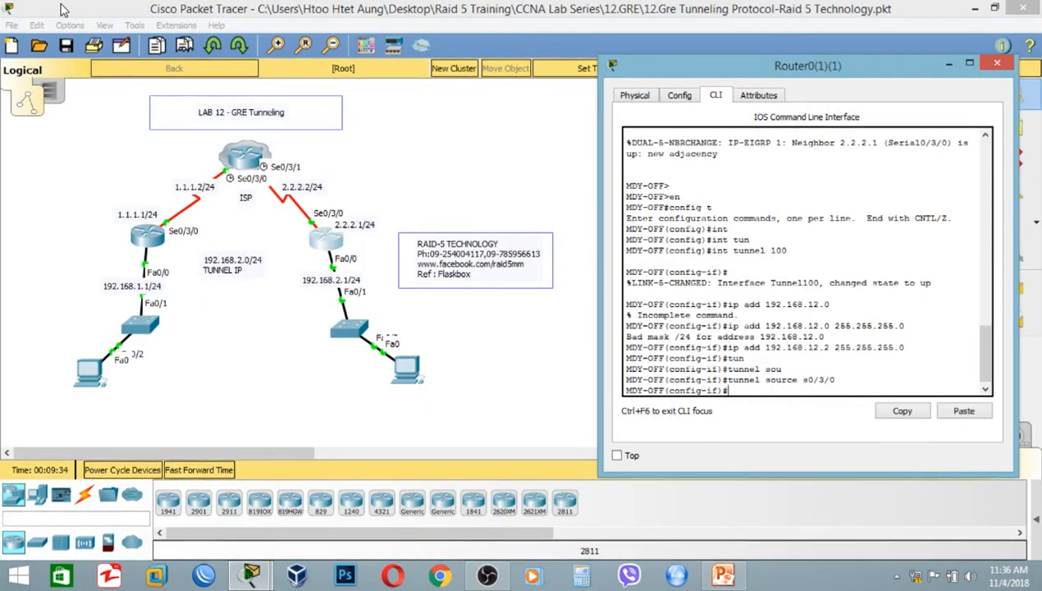
# Set MDY-OFF's tunnel destination to 1.1.1.1 and exit configuration mode with end
pyautogui.write('tu')
pyautogui.press('Tab')
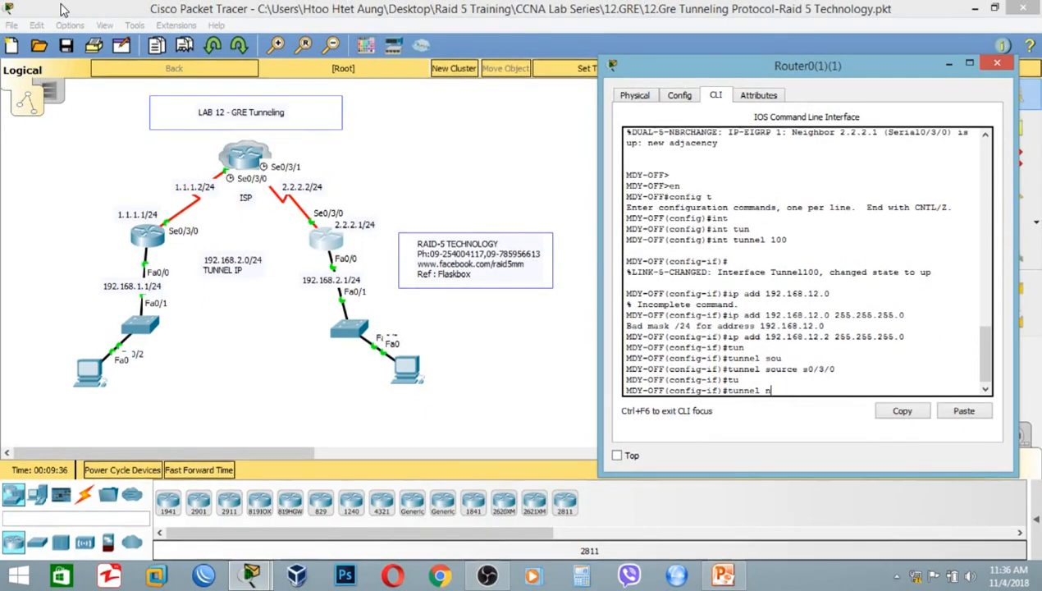
pyautogui.write('de')
pyautogui.press('Tab')
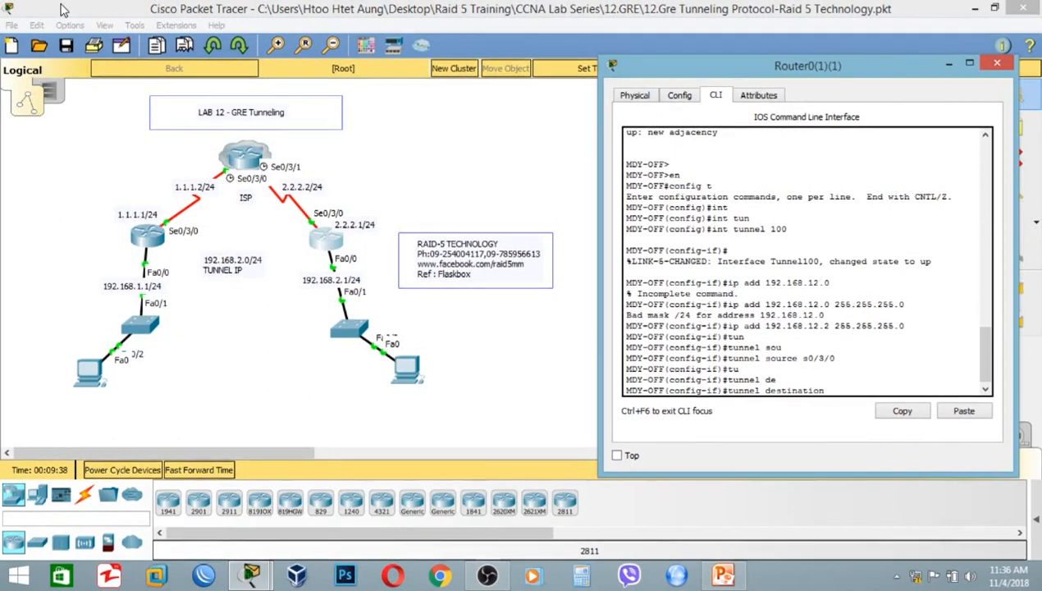
pyautogui.write('1.1.1.1')
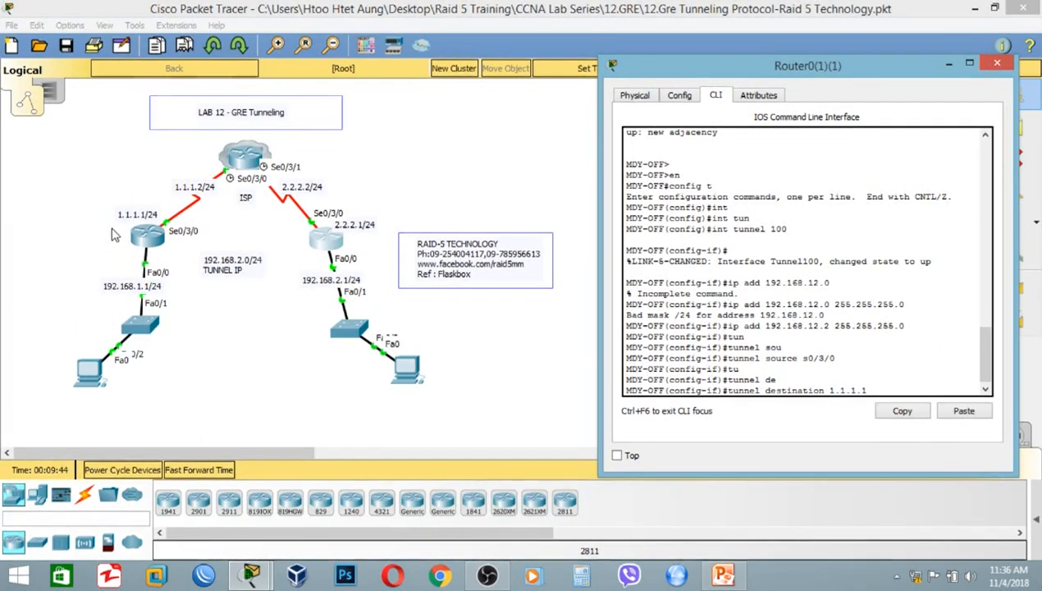
pyautogui.press('Return')
pyautogui.press('Return')
pyautogui.press('Return')
pyautogui.press('Return')
pyautogui.write('end')
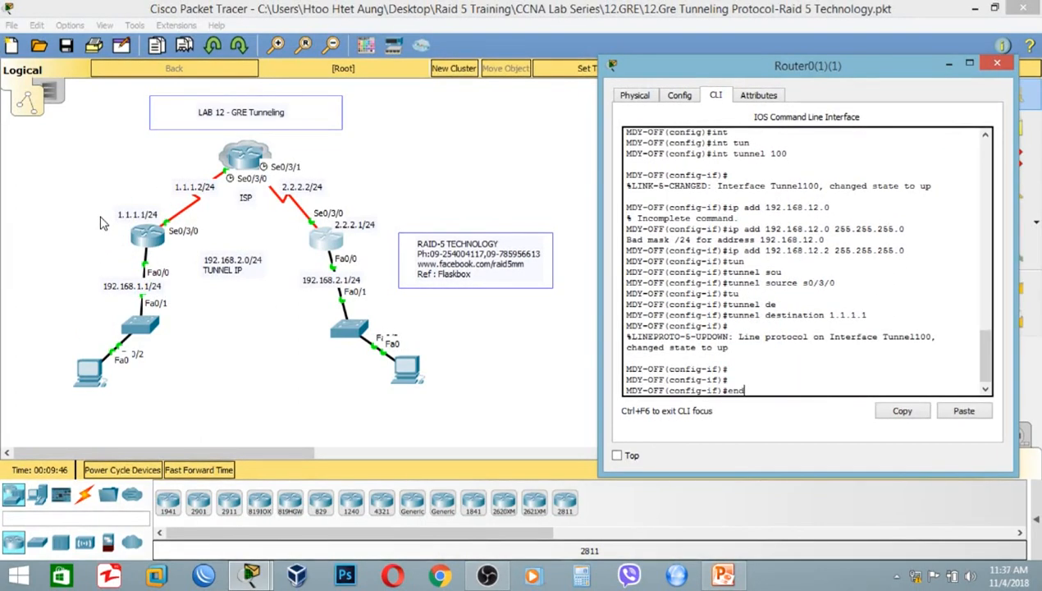
pyautogui.press('Return')
# Display the status of MDY-OFF's interface tunnel 100 with the show interfaces command
pyautogui.write('show tu')
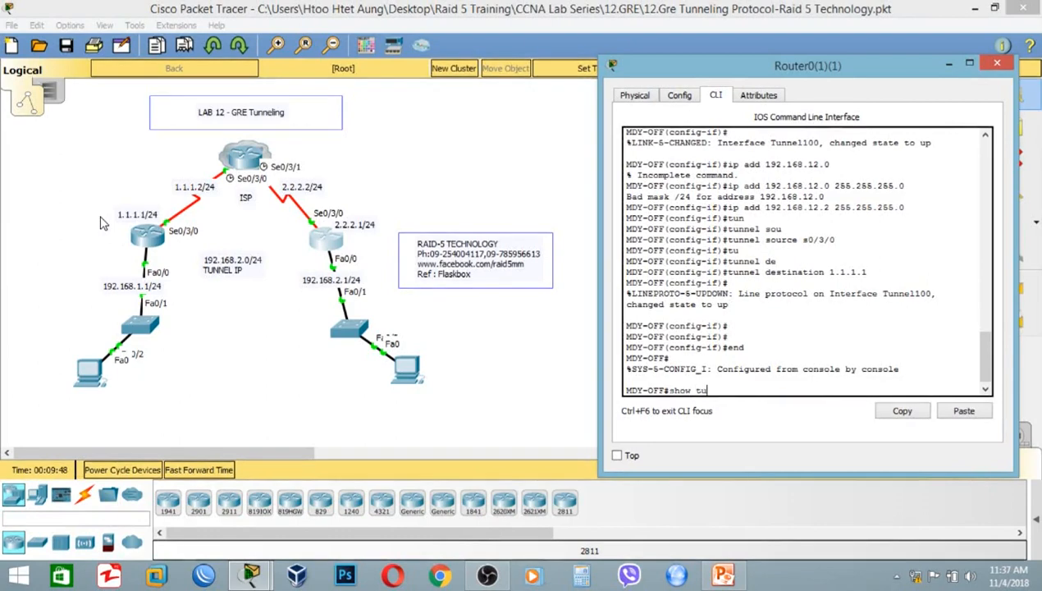
pyautogui.press('Tab')
pyautogui.write('n')
pyautogui.press('Tab')
pyautogui.press('BackSpace')
pyautogui.press('BackSpace')
pyautogui.press('BackSpace')
pyautogui.press('BackSpace')
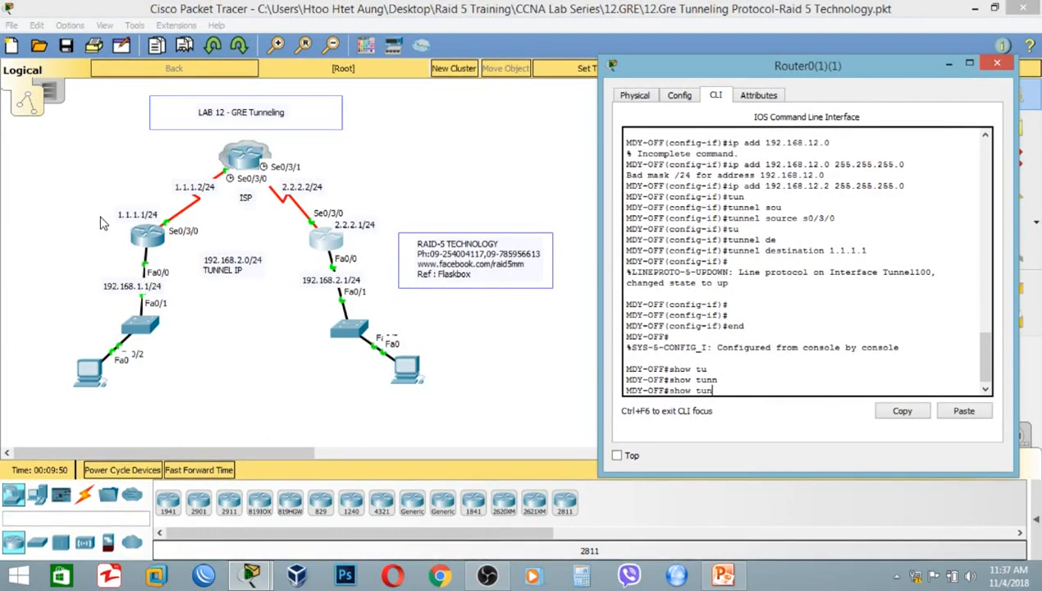
pyautogui.write('int')
pyautogui.press('Tab')
pyautogui.write('tu')
pyautogui.press('Tab')
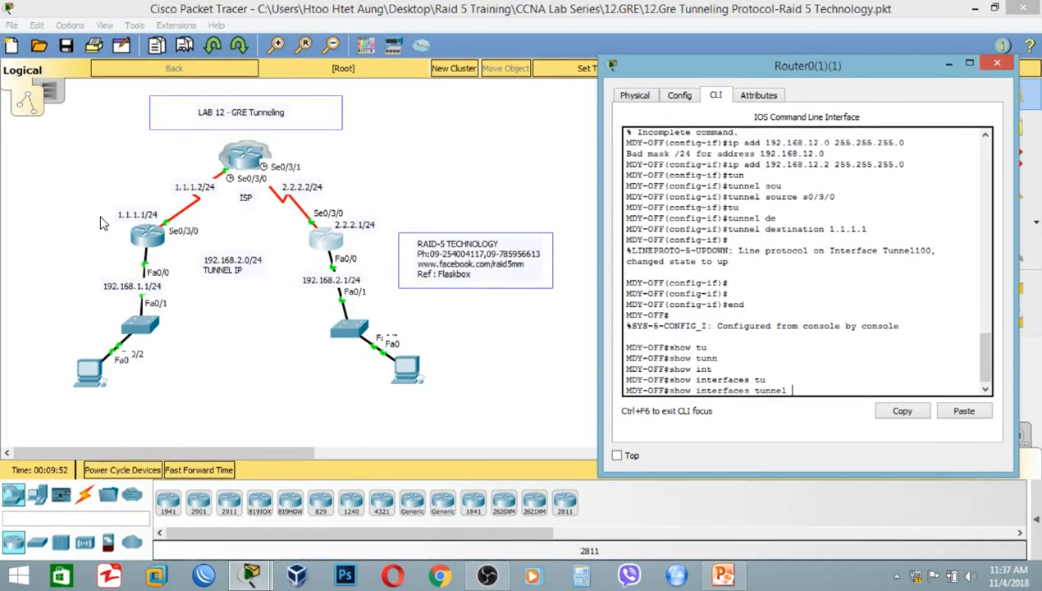
pyautogui.write('100')
pyautogui.press('Return')
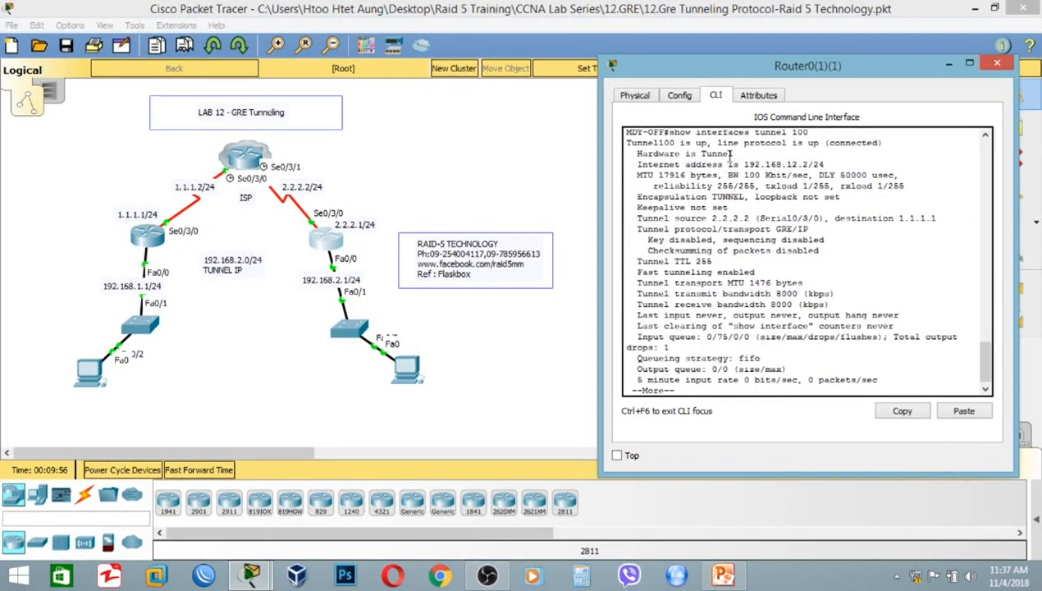
pyautogui.press('Return')
pyautogui.press('Return')
# Move the MDY-OFF side PC lower beneath its switch, then reopen the MDY-OFF command line and page to the end of the tunnel output
pyautogui.moveTo(402, 372); pyautogui.dragTo(387, 399)
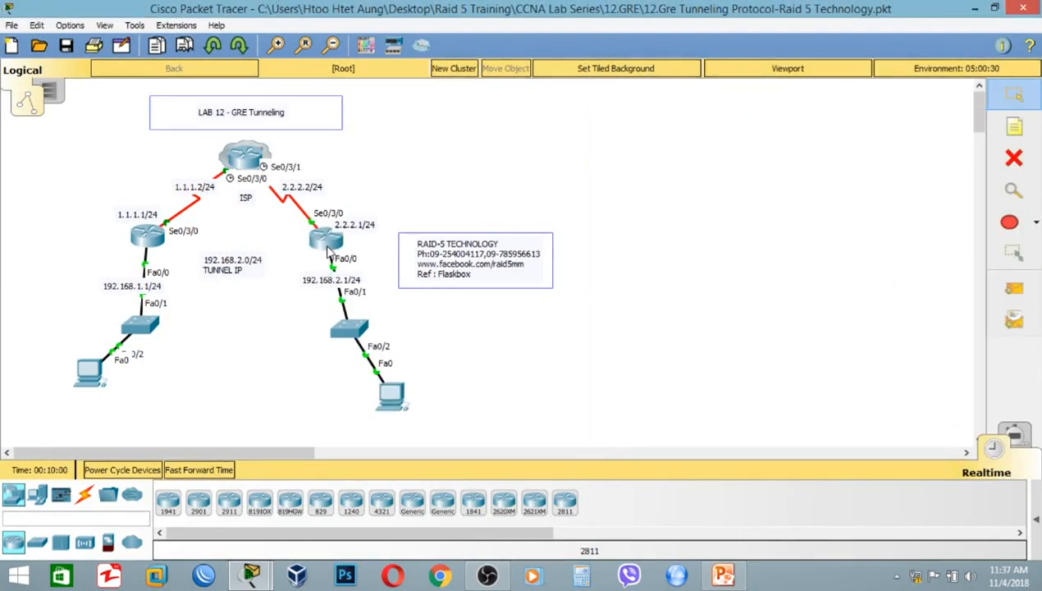
pyautogui.click(328, 249)
pyautogui.press('Return')
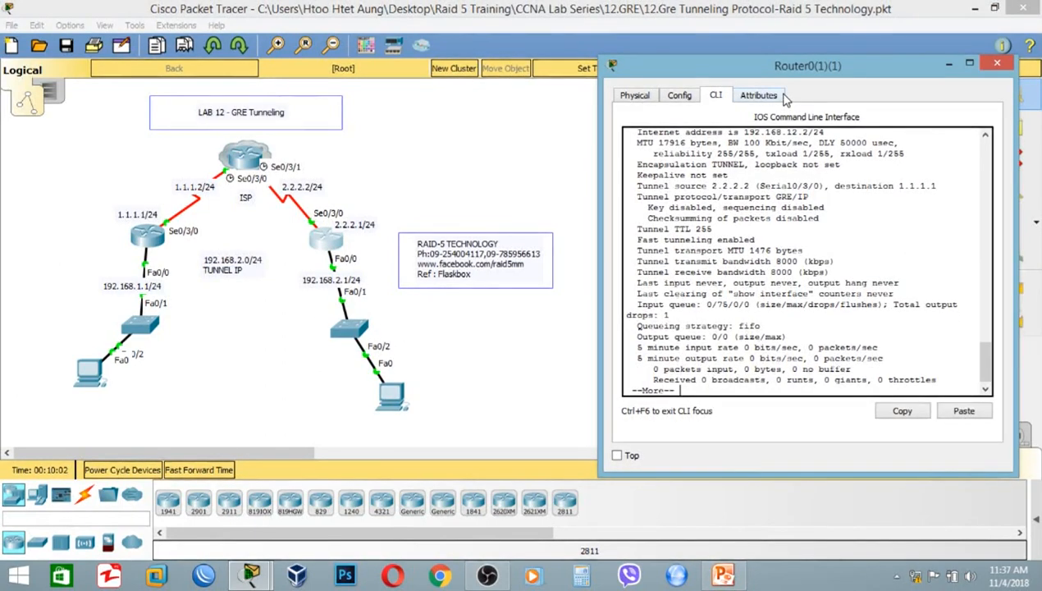
pyautogui.press('Return')
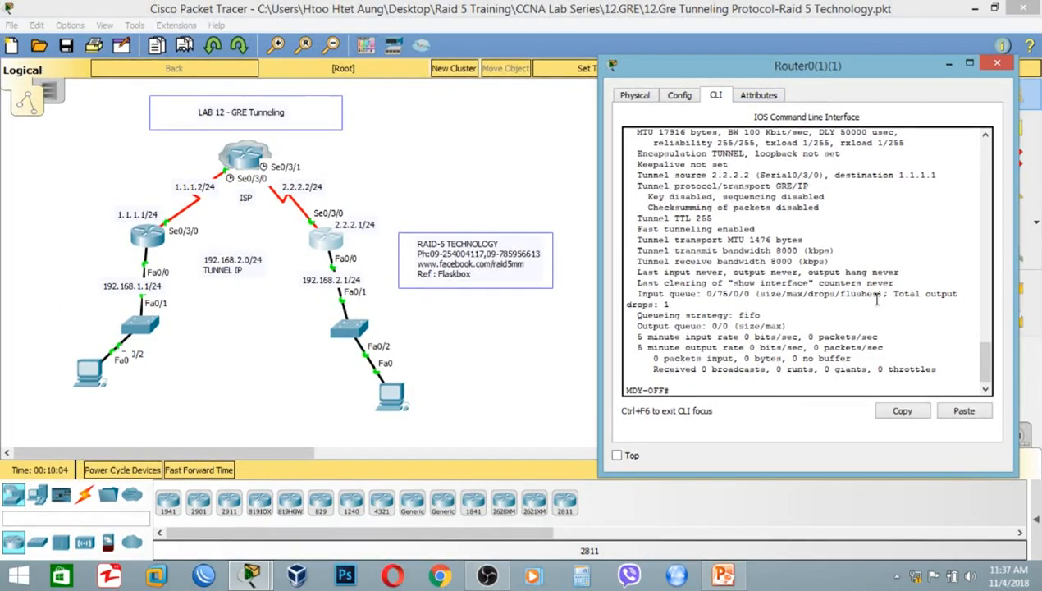
# Enter global configuration mode on MDY-OFF and open the router eigrp 1 process
pyautogui.write('ci')
pyautogui.write('nfig t')
pyautogui.press('Return')
pyautogui.press('Return')
pyautogui.press('Return')
pyautogui.write('router r')
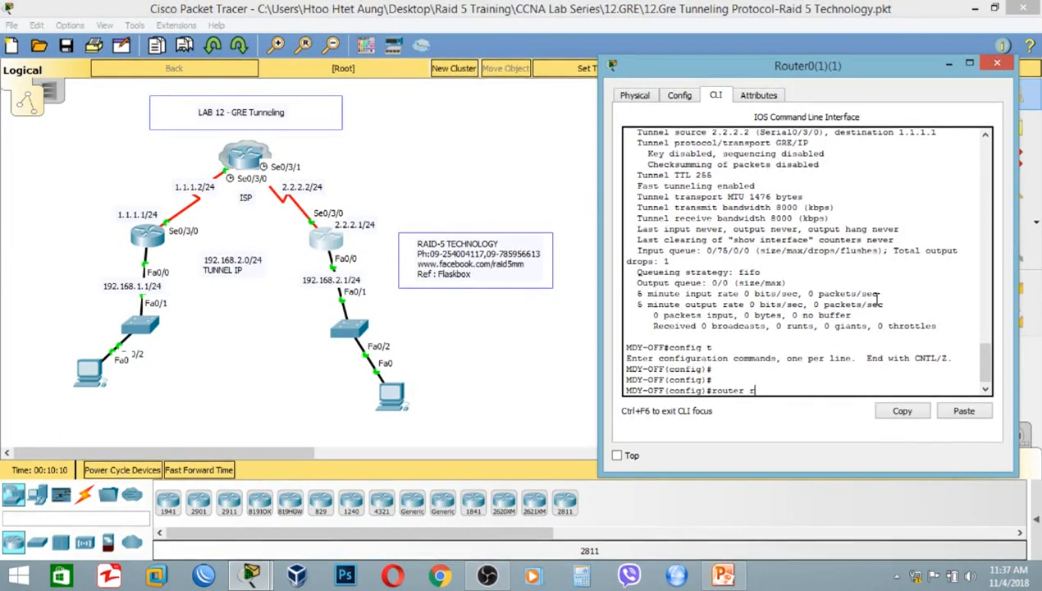
pyautogui.press('BackSpace')
pyautogui.write('ei')
pyautogui.press('Tab')
pyautogui.write('1')
pyautogui.press('Return')
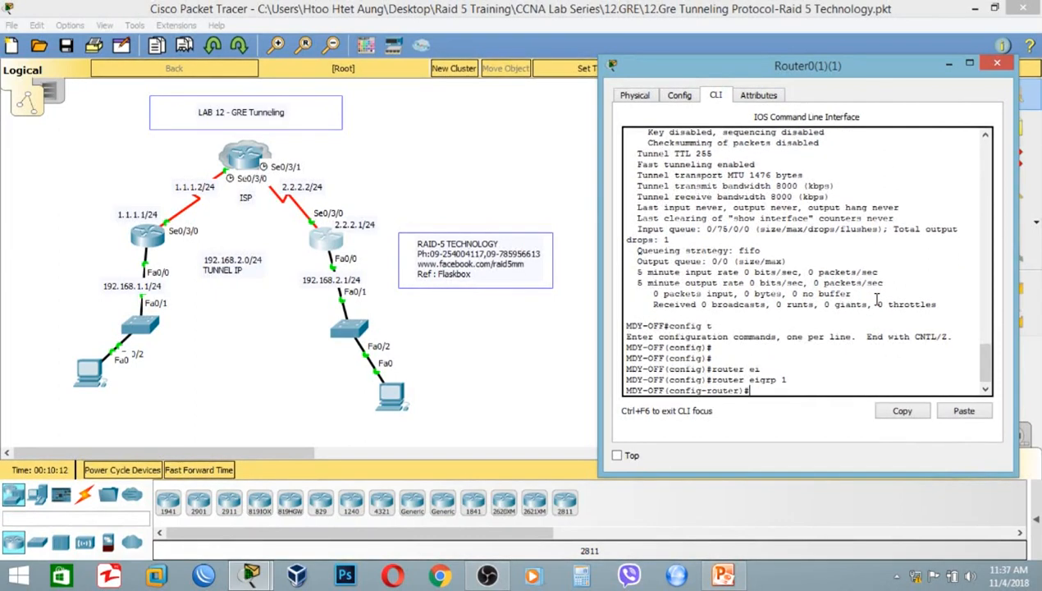
# Advertise the tunnel network 192.168.12.0 in MDY-OFF's EIGRP process
pyautogui.write('net')
pyautogui.press('Tab')
pyautogui.write('192.1')
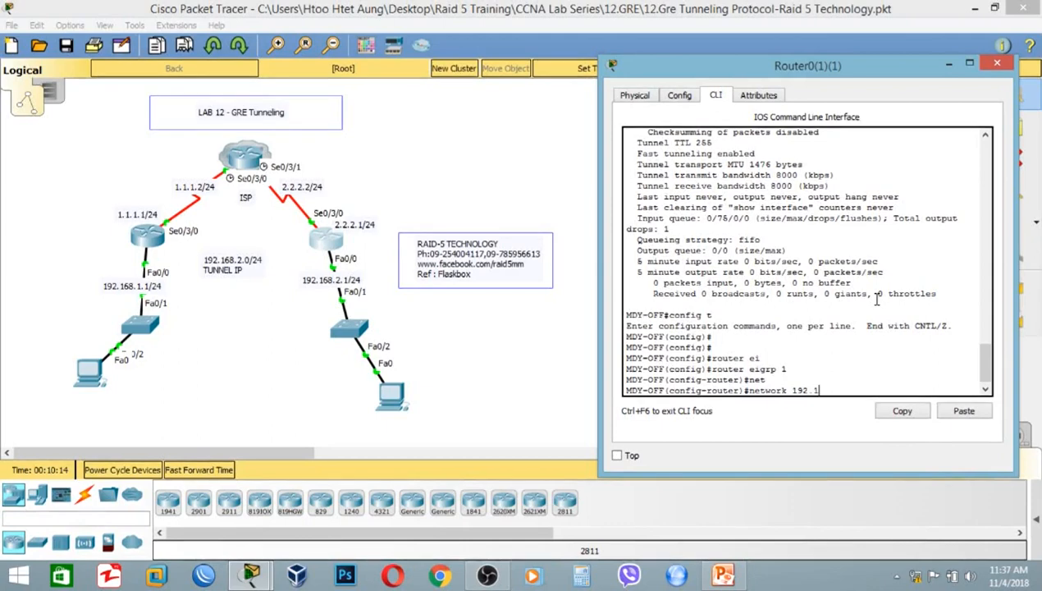
pyautogui.write('68.12.0')
pyautogui.press('Return')
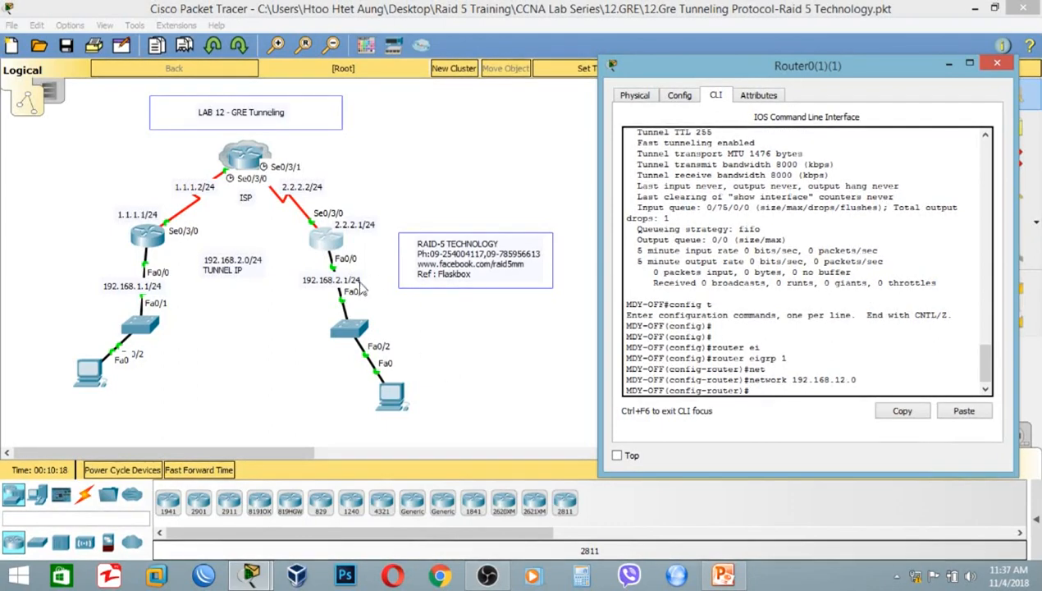
# Advertise network 192.168.1.0 in the same EIGRP process and exit configuration mode with end
pyautogui.write('net')
pyautogui.press('Tab')
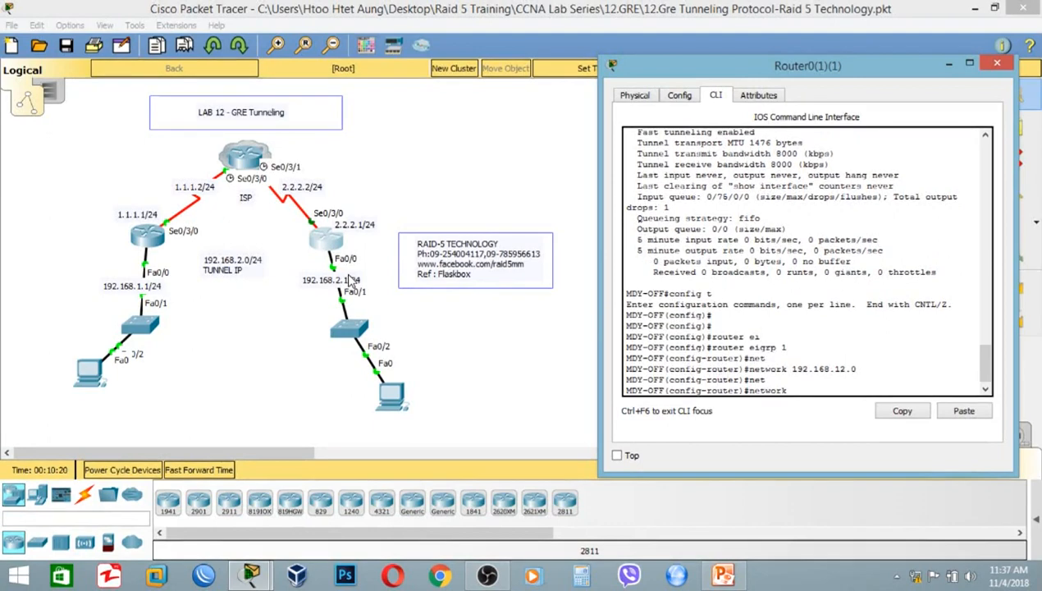
pyautogui.write('149')
pyautogui.write('68.1.0')
pyautogui.press('Return')
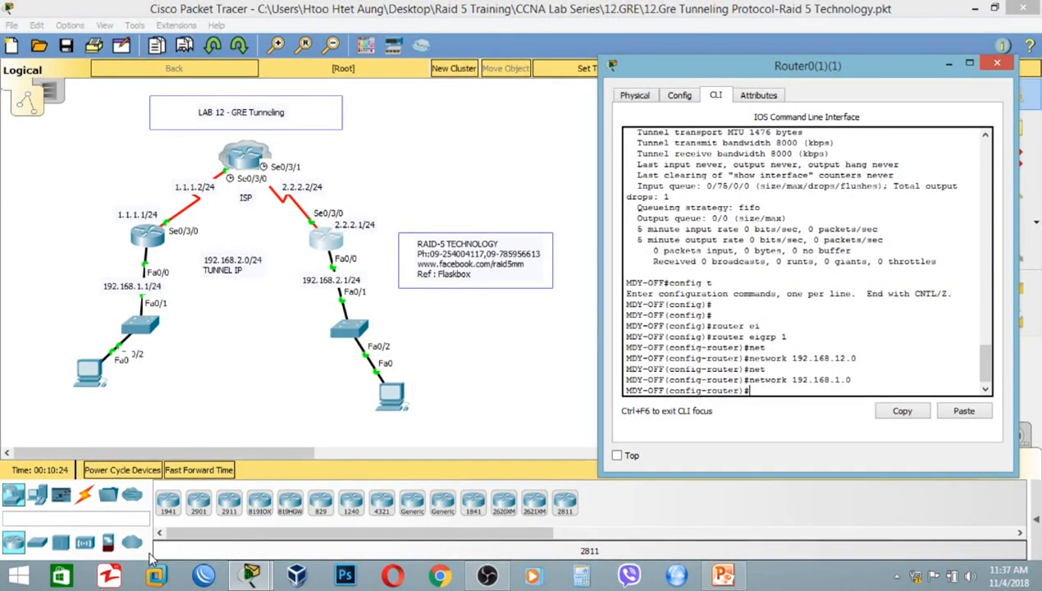
pyautogui.write('end')
pyautogui.press('Return')
pyautogui.press('Return')
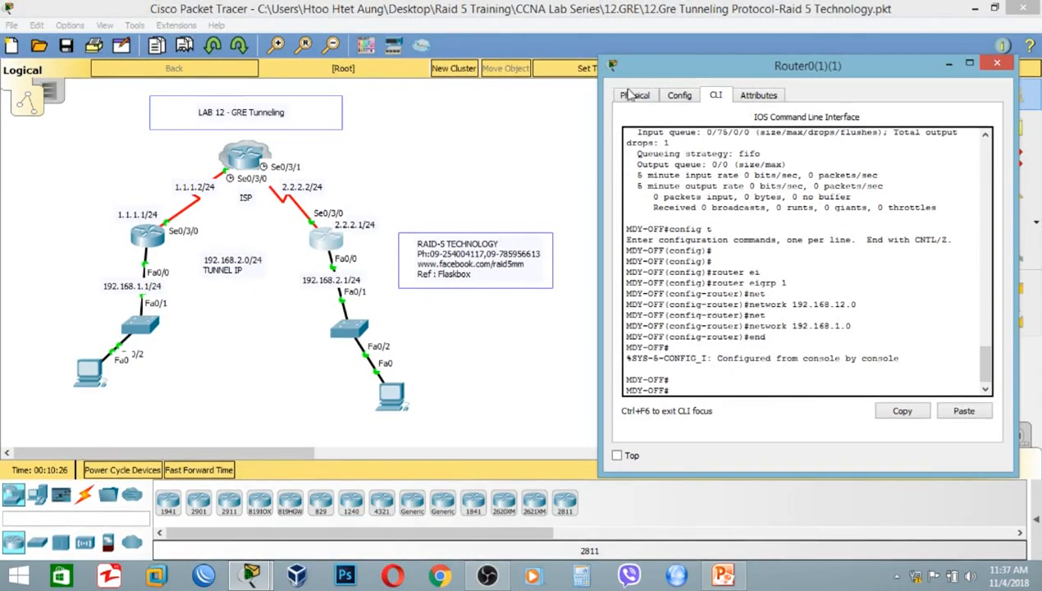
# Switch to the YGN-OFF router's command line, page past the remaining tunnel output and enter global configuration mode
pyautogui.click(996, 64)
pyautogui.click(150, 239)
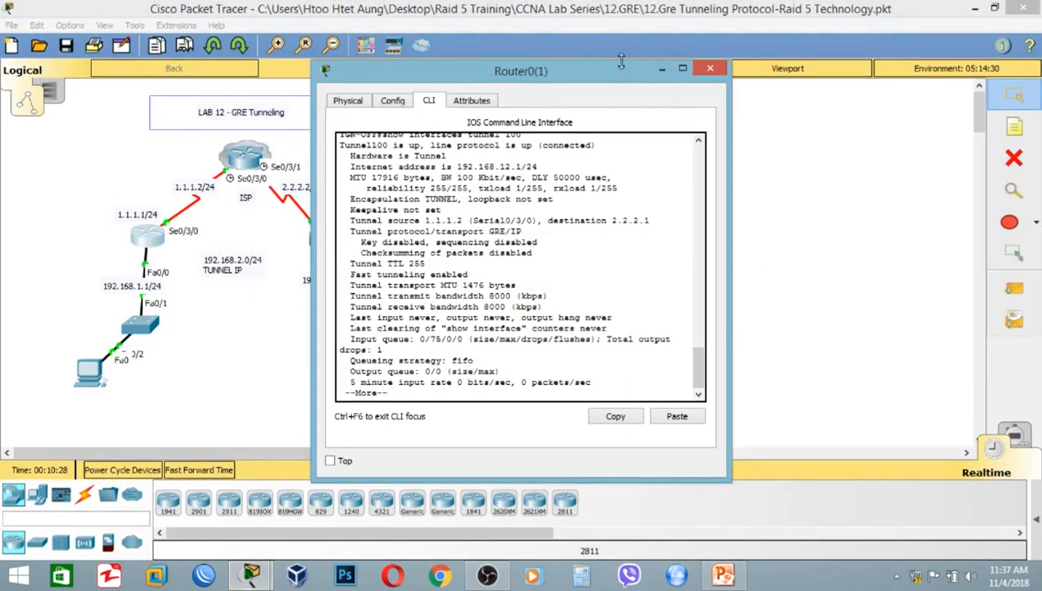
pyautogui.moveTo(609, 82); pyautogui.dragTo(898, 80)
pyautogui.press('space')
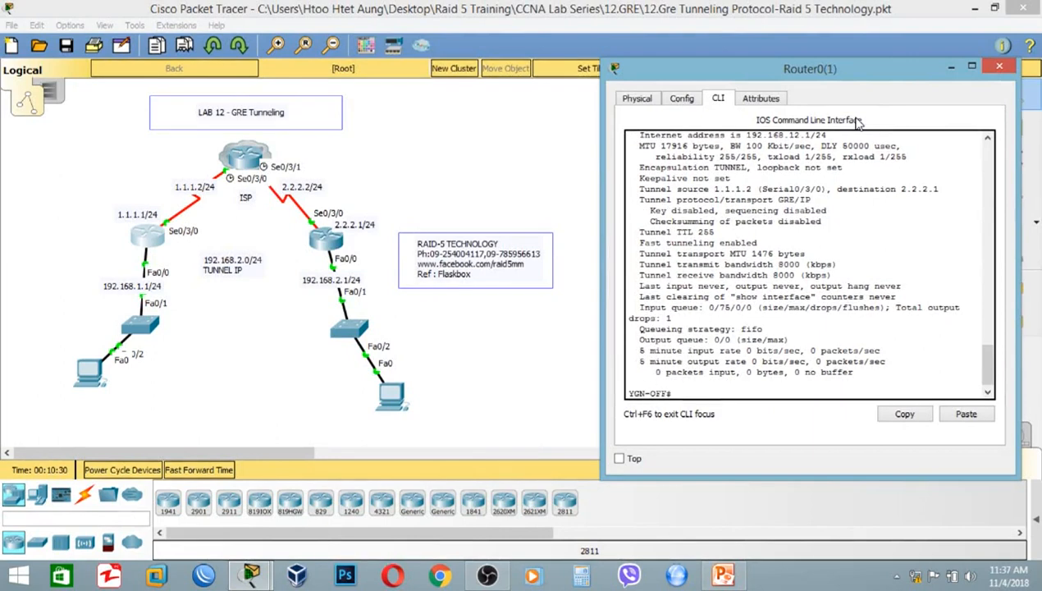
pyautogui.write('config ')
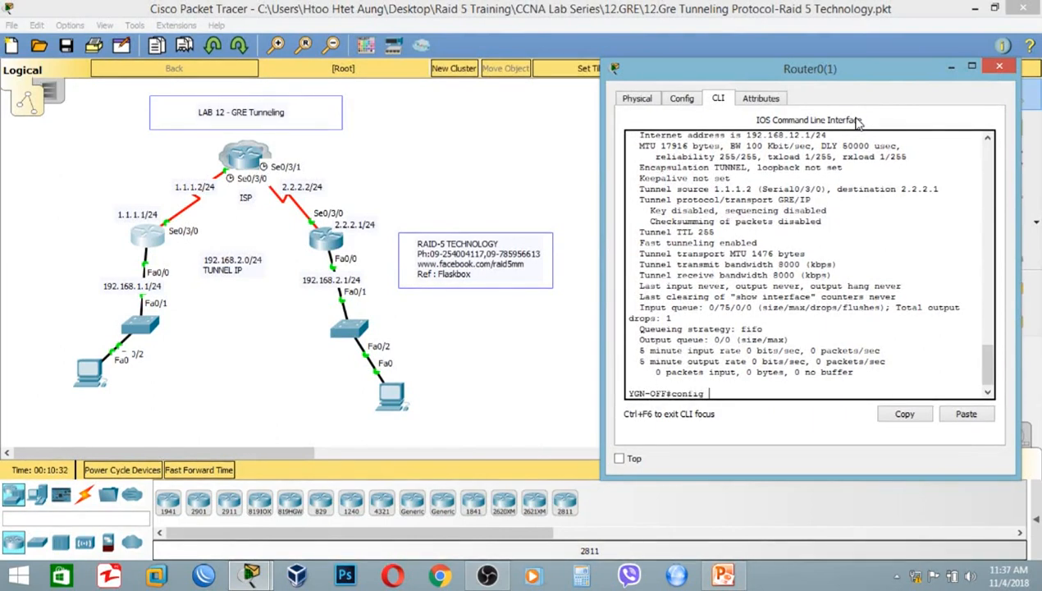
pyautogui.write('t')
pyautogui.press('Return')
pyautogui.press('Return')
# Open the router eigrp 1 process on YGN-OFF
pyautogui.write('router ei')
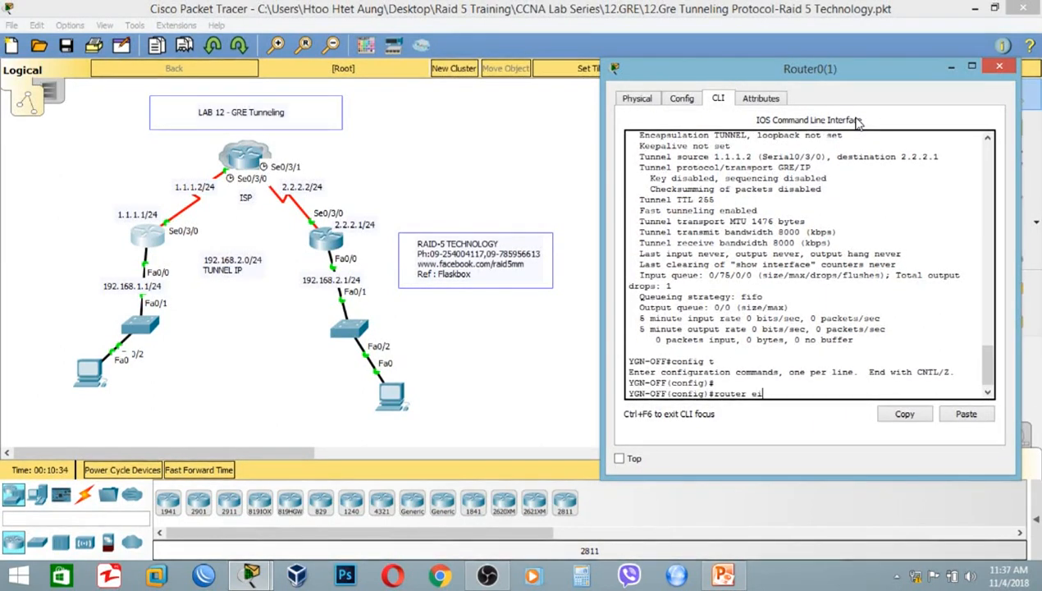
pyautogui.press('Tab')
pyautogui.write('1`')
pyautogui.press('Return')
pyautogui.press('Up')
pyautogui.press('BackSpace')
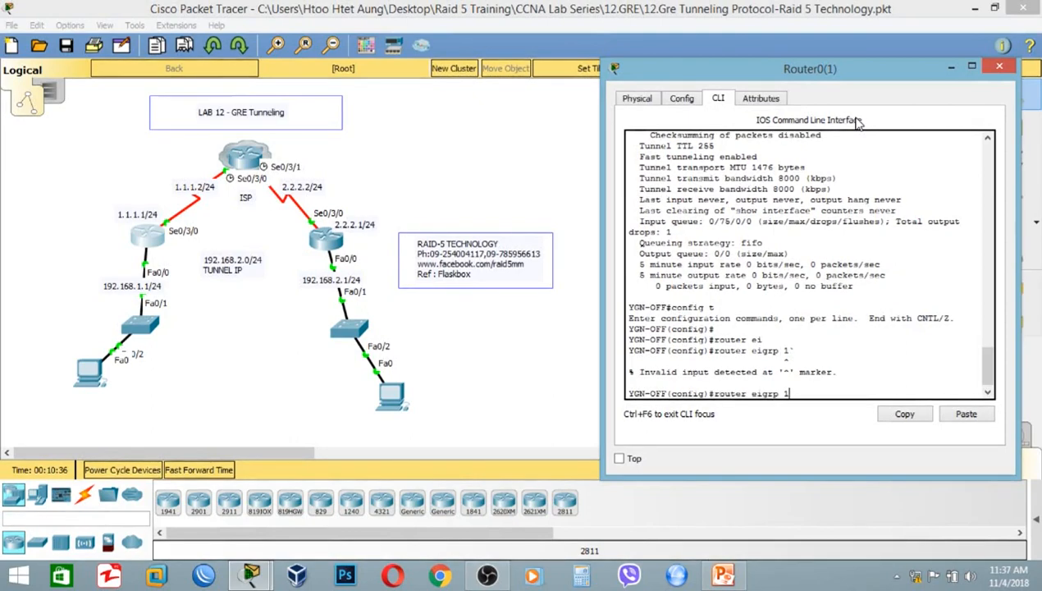
pyautogui.press('Return')
# Advertise the LAN network 192.168.1.0 in YGN-OFF's EIGRP process
pyautogui.write('net')
pyautogui.press('Tab')
pyautogui.write('192')
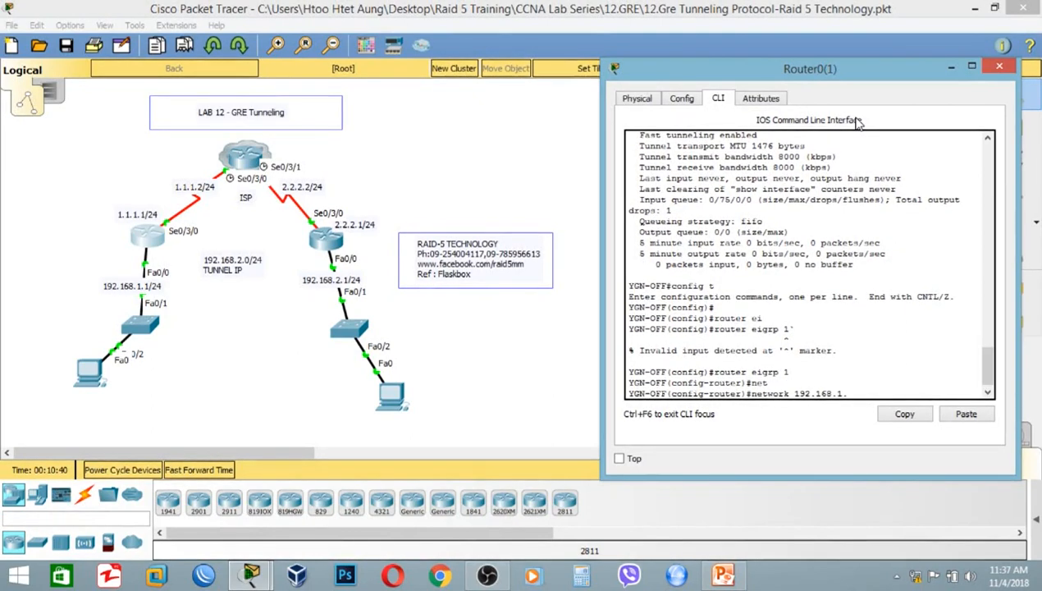
pyautogui.press('Return')
# Advertise the tunnel network 192.168.12.0 in YGN-OFF's EIGRP process and exit configuration mode with end
pyautogui.press('Up')
pyautogui.press('BackSpace')
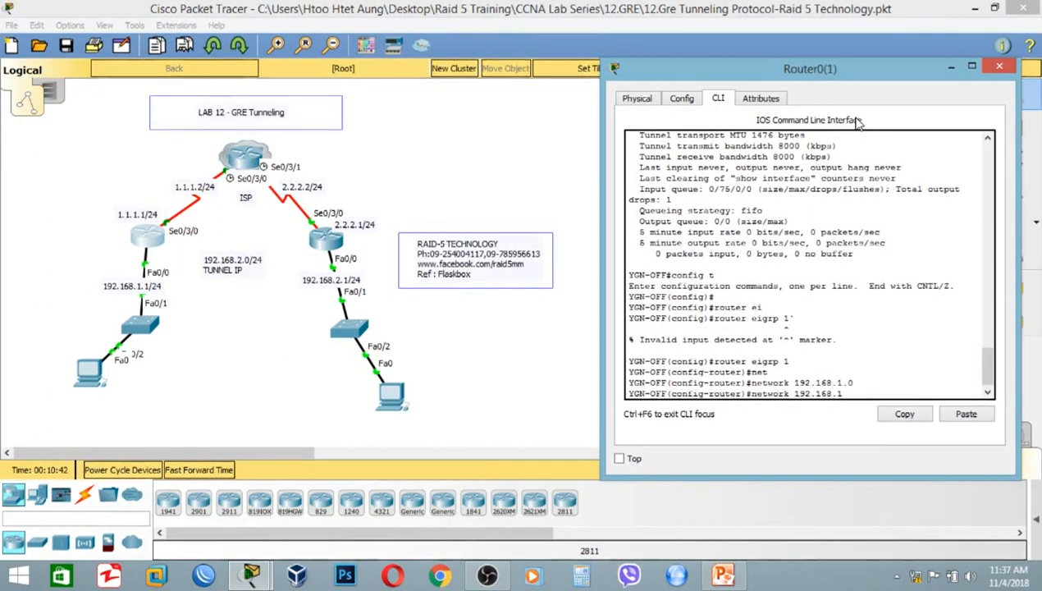
pyautogui.write('2.0')
pyautogui.press('Return')
pyautogui.write('end')
pyautogui.press('Return')
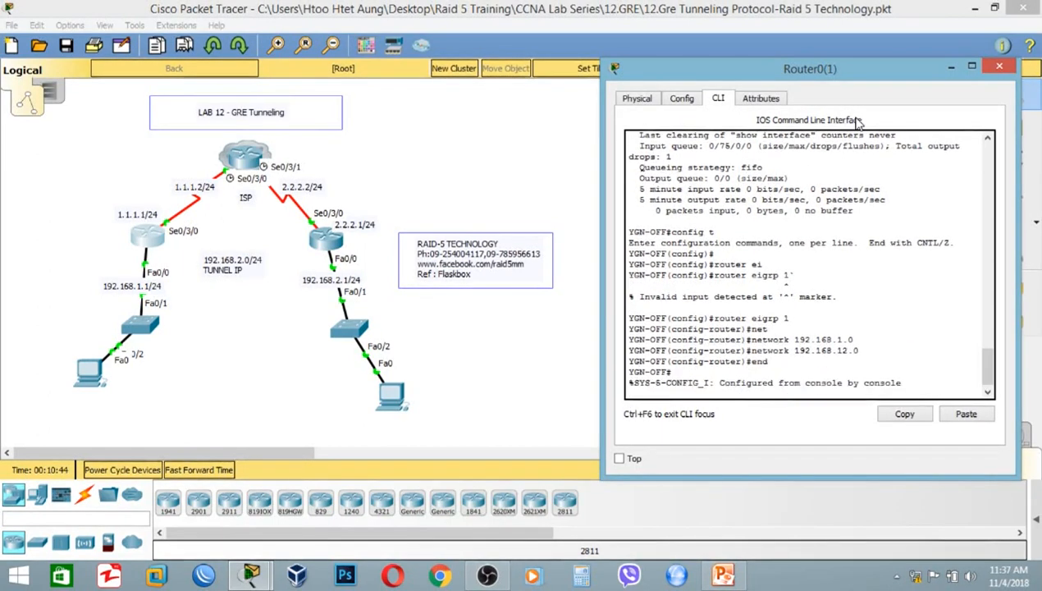
# Display YGN-OFF's EIGRP neighbors with show ip eigrp neighbors
pyautogui.press('Return')
pyautogui.write('show ip ei')
pyautogui.press('Tab')
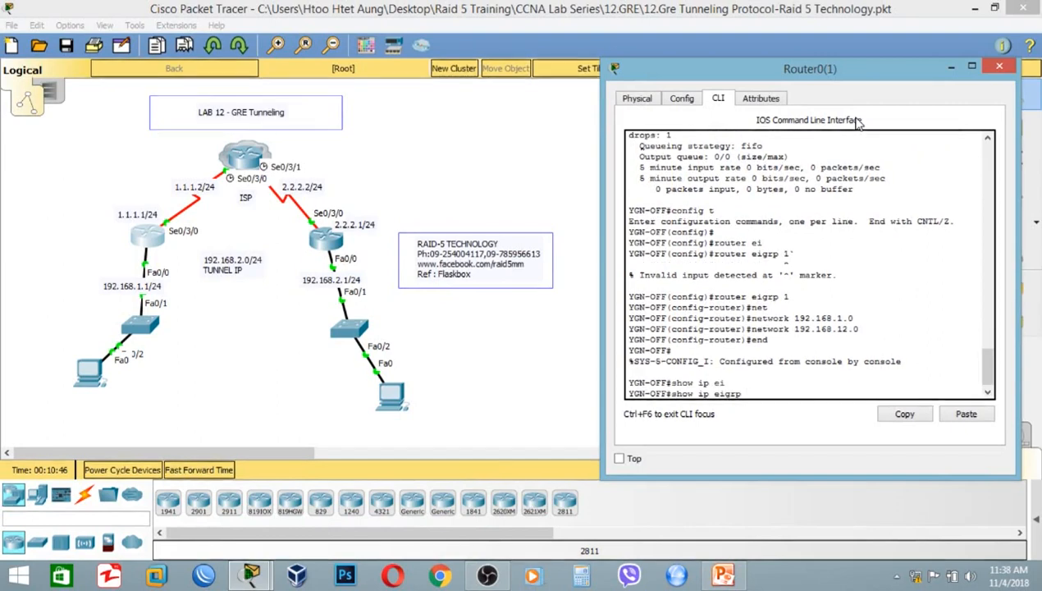
pyautogui.write('ne')
pyautogui.press('Tab')
pyautogui.press('Return')
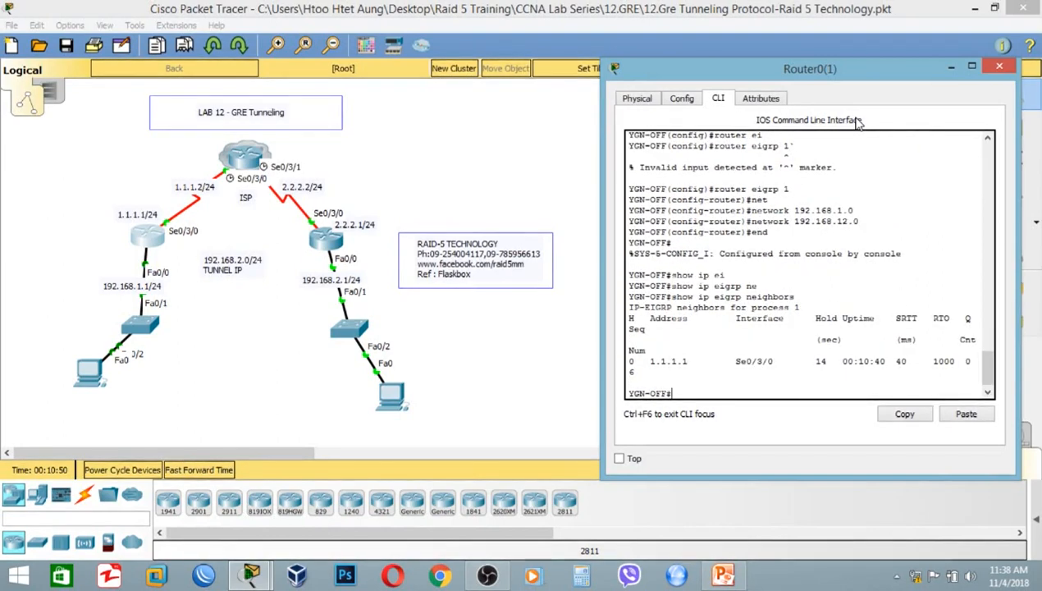
# Ping the MDY-OFF LAN address 192.168.2.1 from YGN-OFF
pyautogui.write('ping 192.168.2')
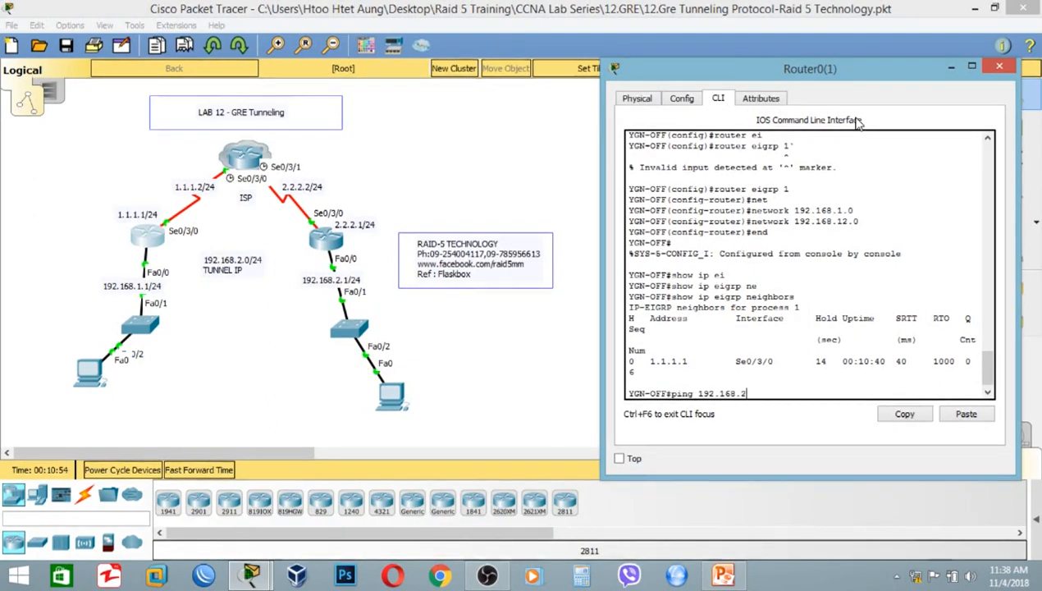
pyautogui.write('.1')
pyautogui.press('Return')
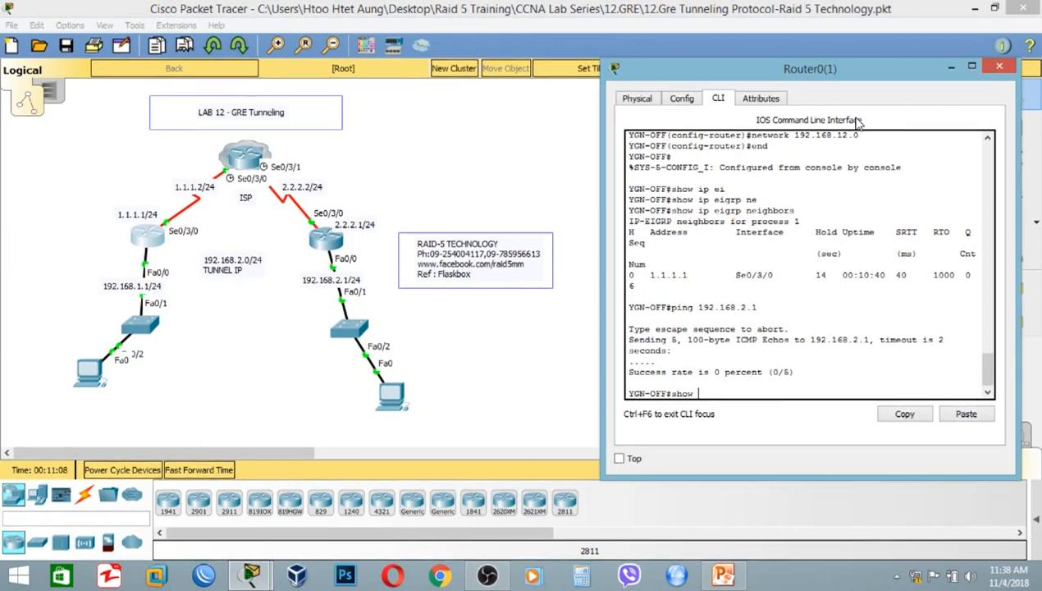
# Display YGN-OFF's running configuration and check its Tunnel100, interface and EIGRP sections through to the end
pyautogui.write('ru')
pyautogui.press('Return')
pyautogui.press('space')
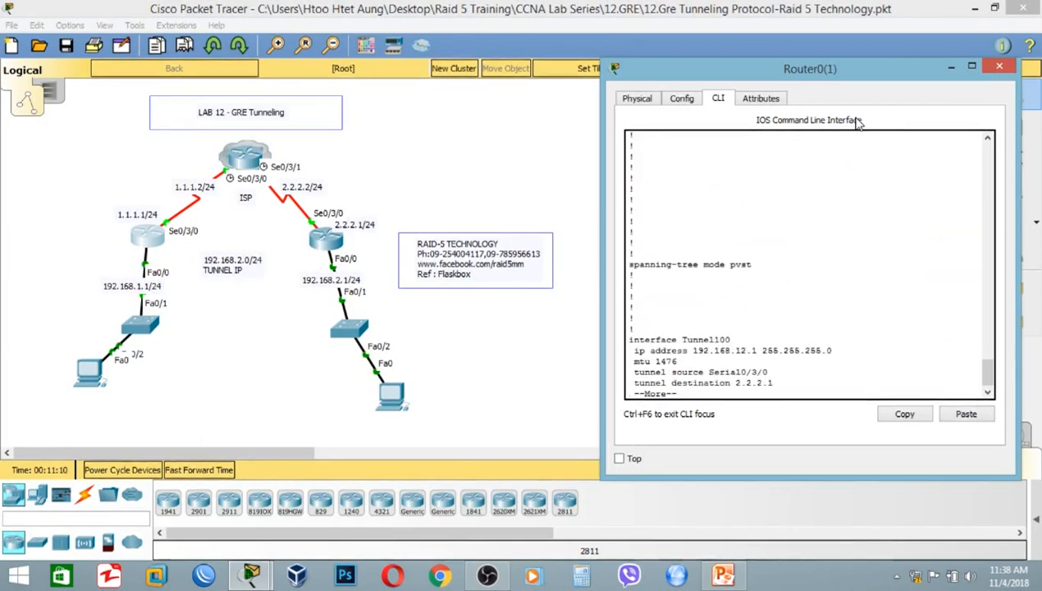
pyautogui.press('space')
pyautogui.scroll(3, 802, 187)
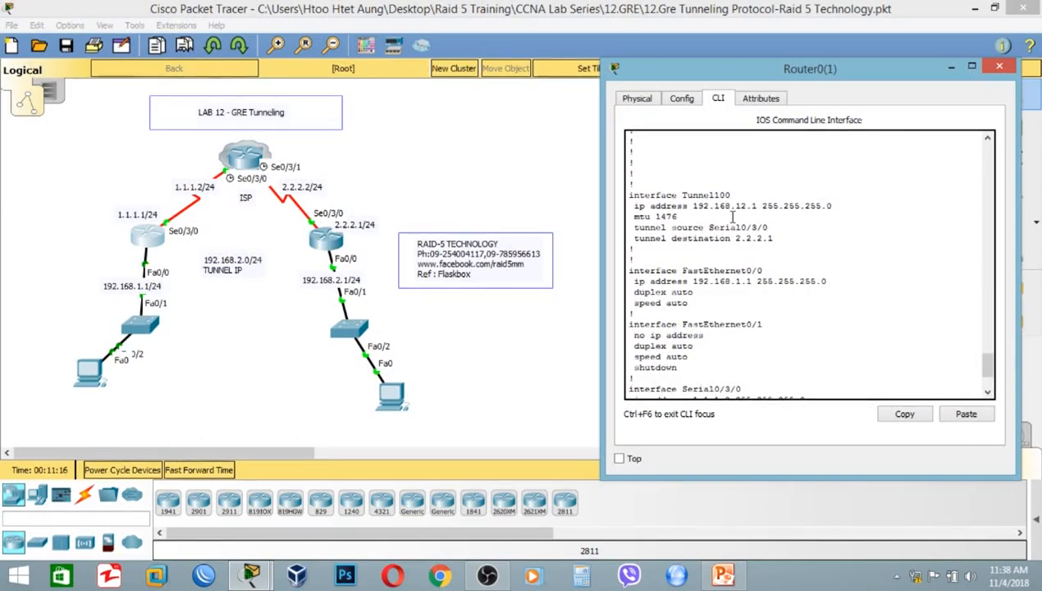
pyautogui.scroll(-3, 733, 215)
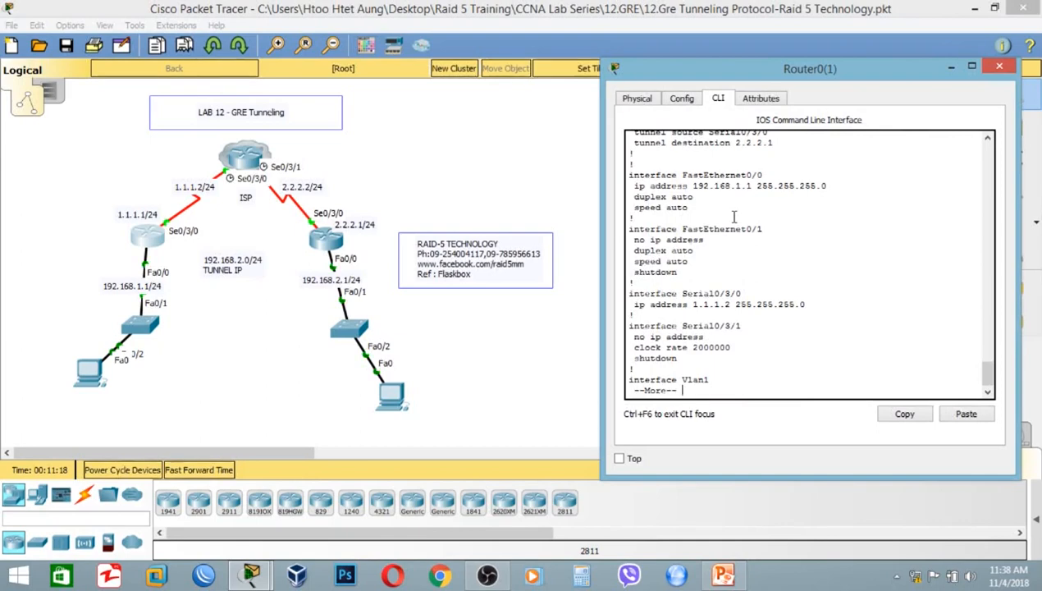
pyautogui.press('space')
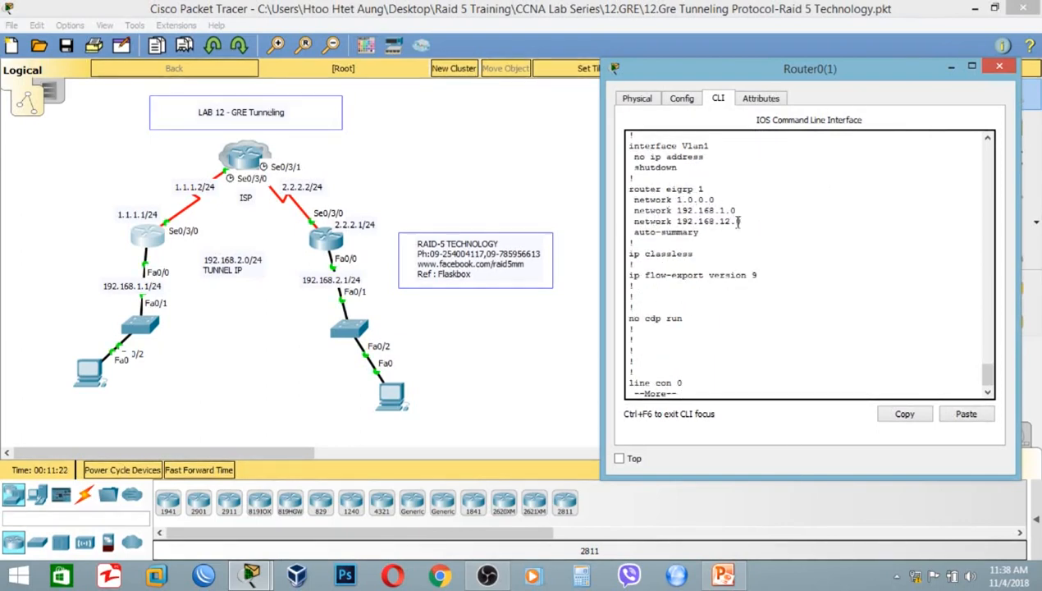
pyautogui.press('space')
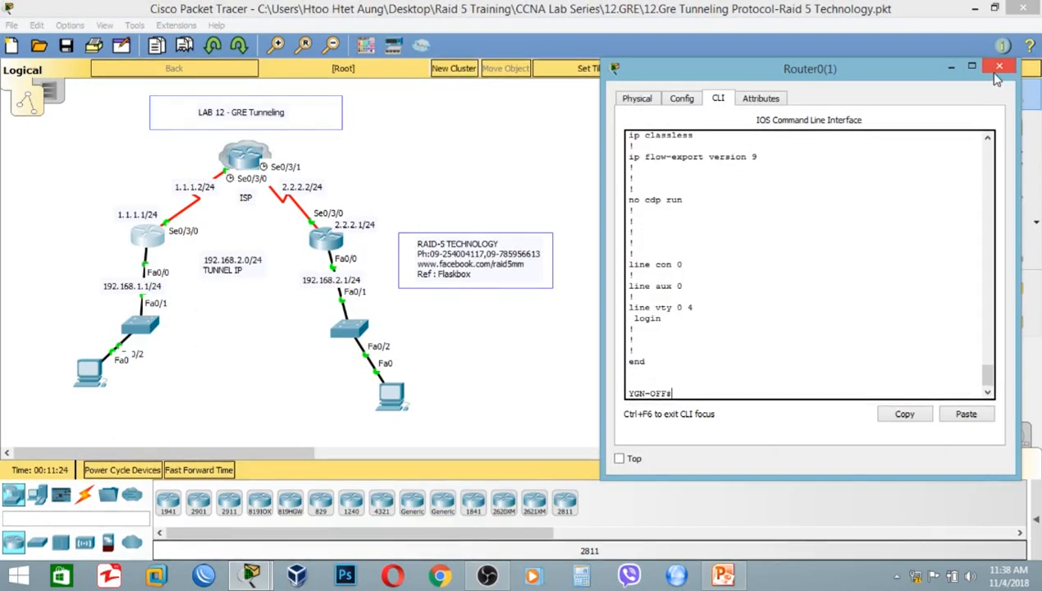
# Switch to MDY-OFF's command line, display its running configuration and check the Tunnel100, interface and EIGRP sections
pyautogui.click(997, 69)
pyautogui.click(147, 236)
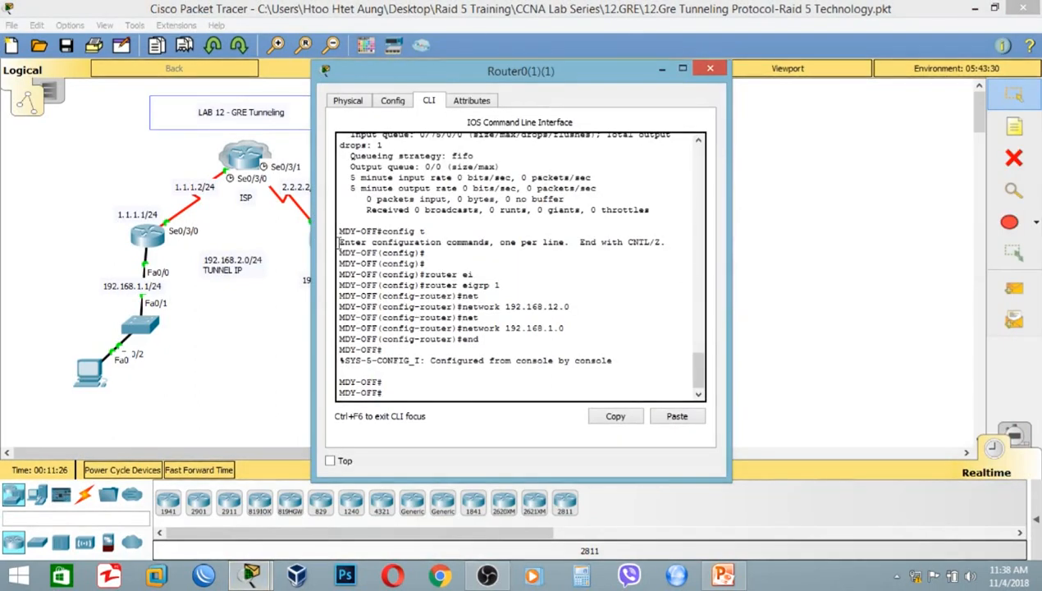
pyautogui.press('Return')
pyautogui.write('show')
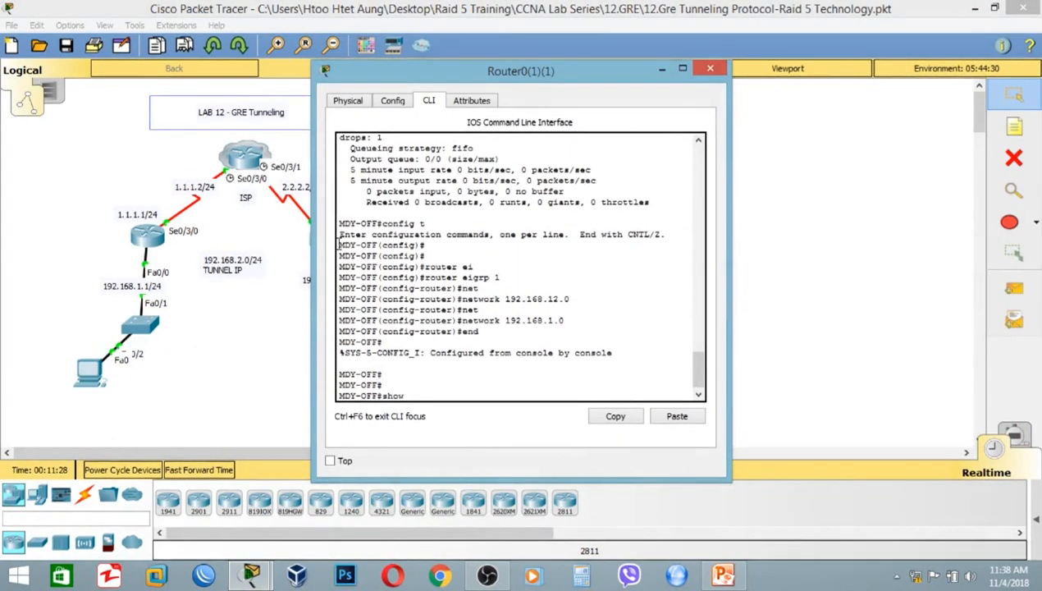
pyautogui.write(' run')
pyautogui.press('Return')
pyautogui.press('space')
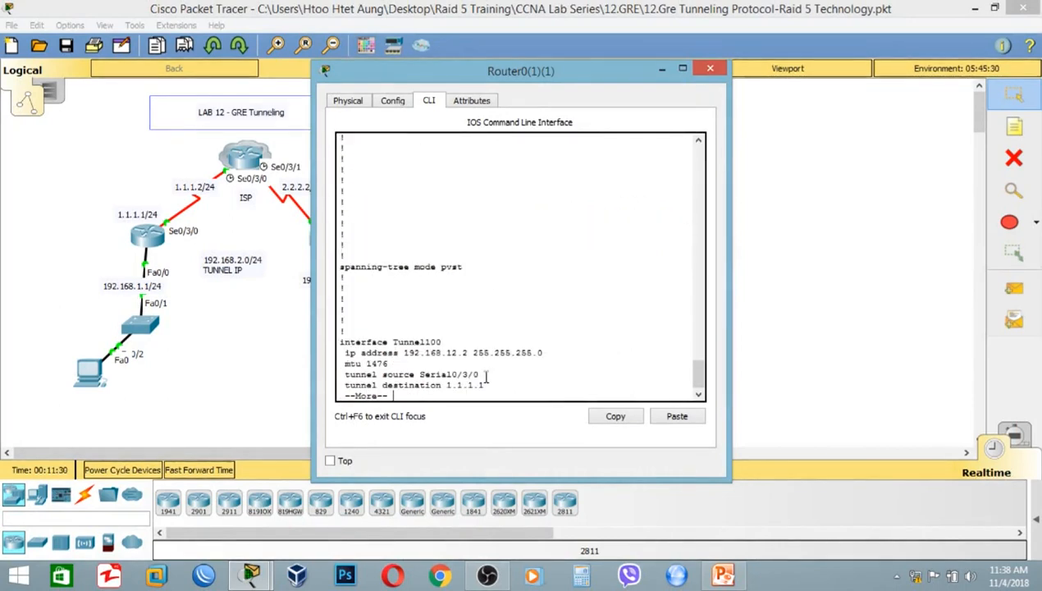
pyautogui.press('space')
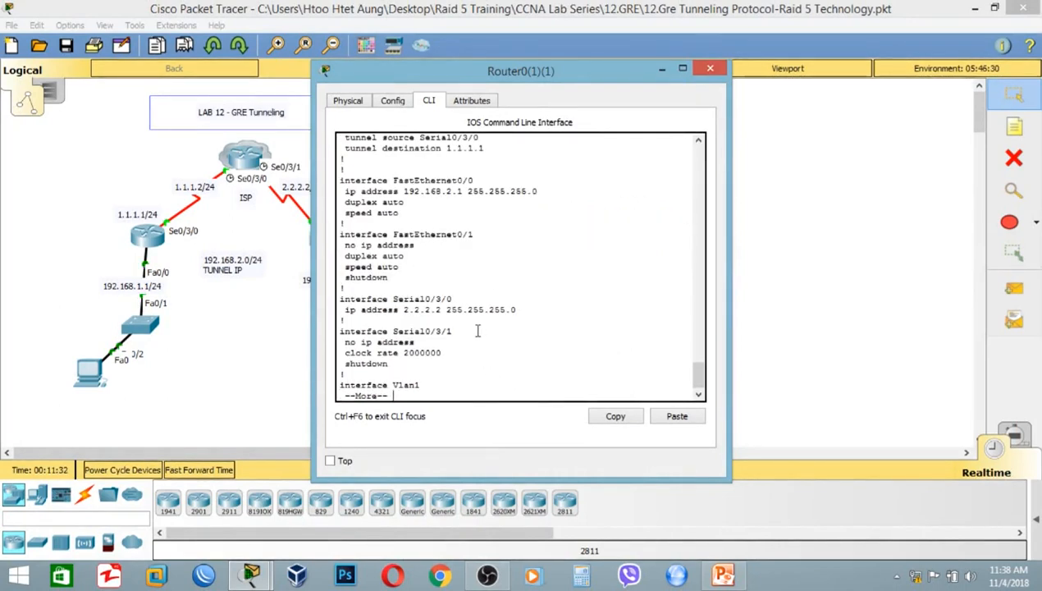
pyautogui.scroll(2, 477, 331)
pyautogui.scroll(2, 477, 330)
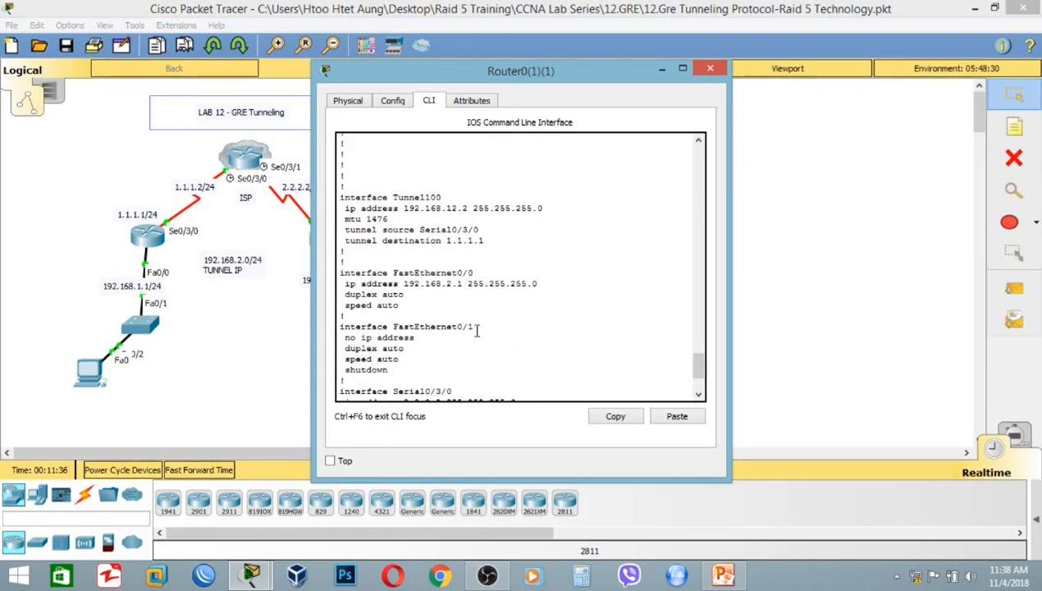
pyautogui.scroll(-15, 458, 252)
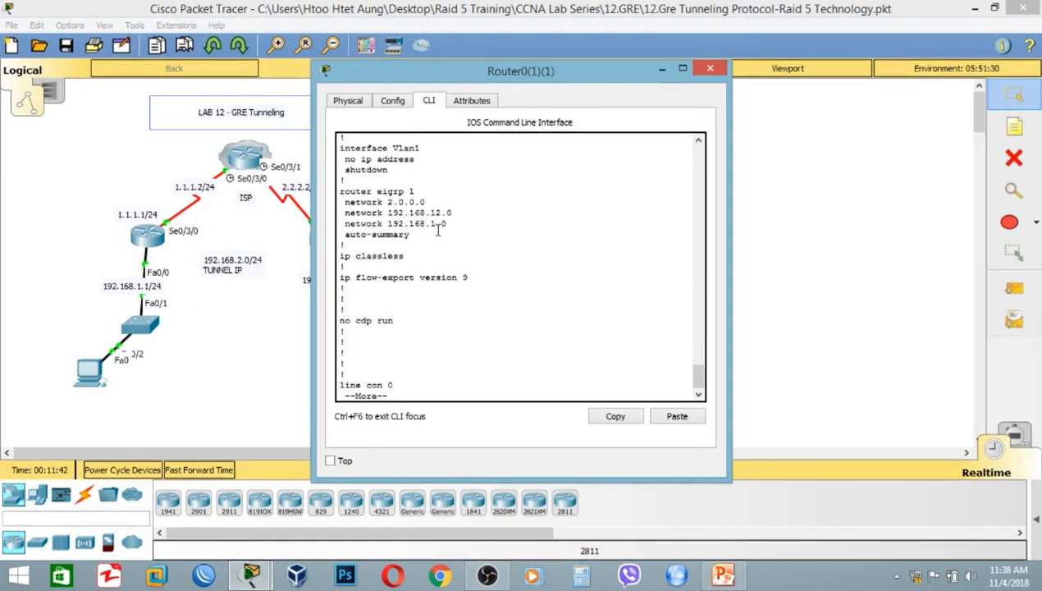
# Move the MDY-OFF window clear of the topology, leave the configuration listing and enter global configuration mode
pyautogui.moveTo(580, 81); pyautogui.dragTo(885, 74)
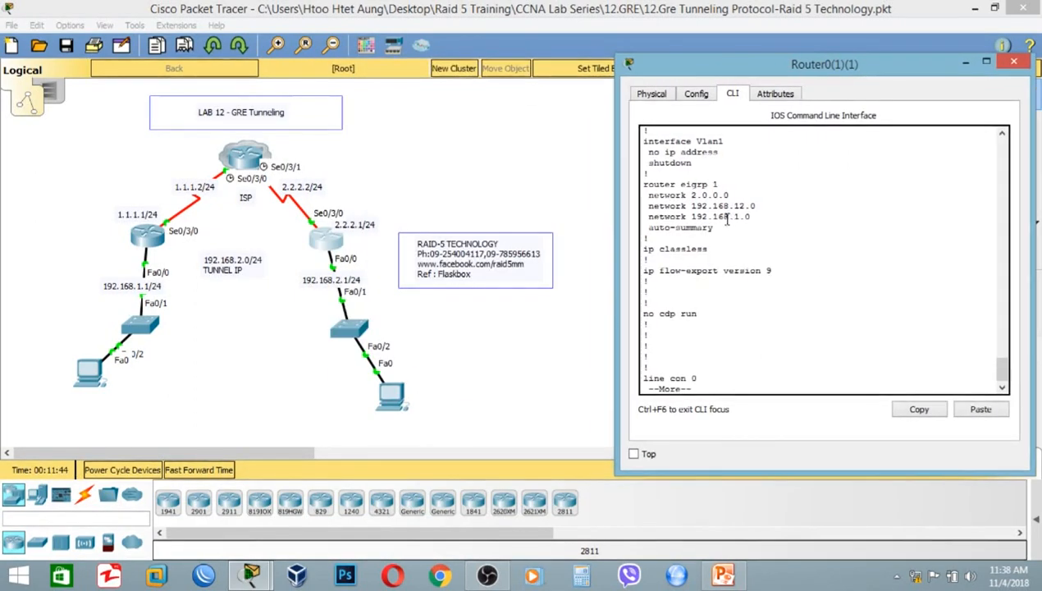
pyautogui.press('Return')
pyautogui.press('Return')
pyautogui.press('Return')
pyautogui.press('Return')
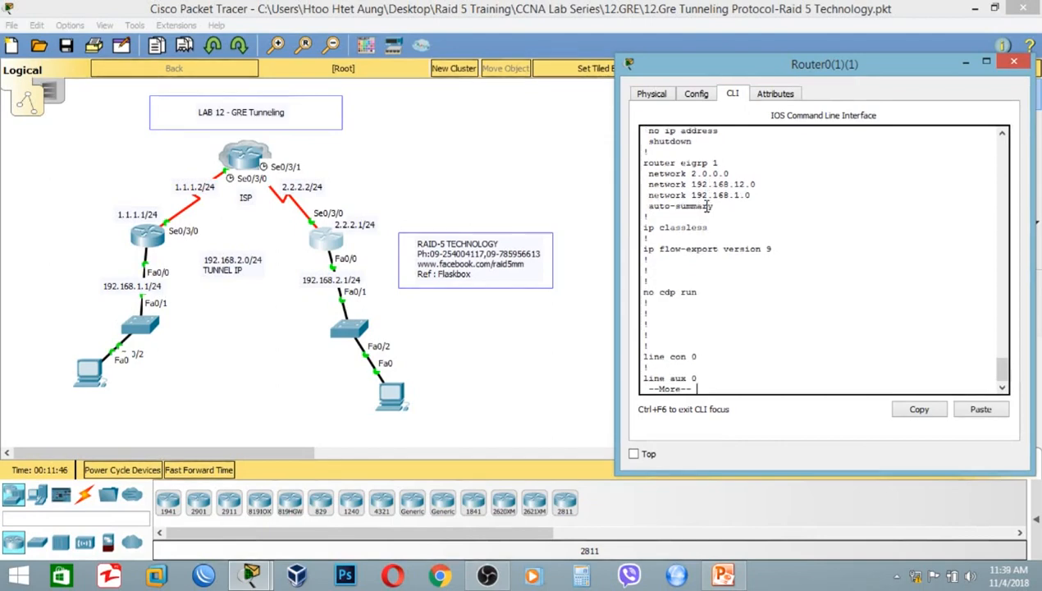
pyautogui.write('config t')
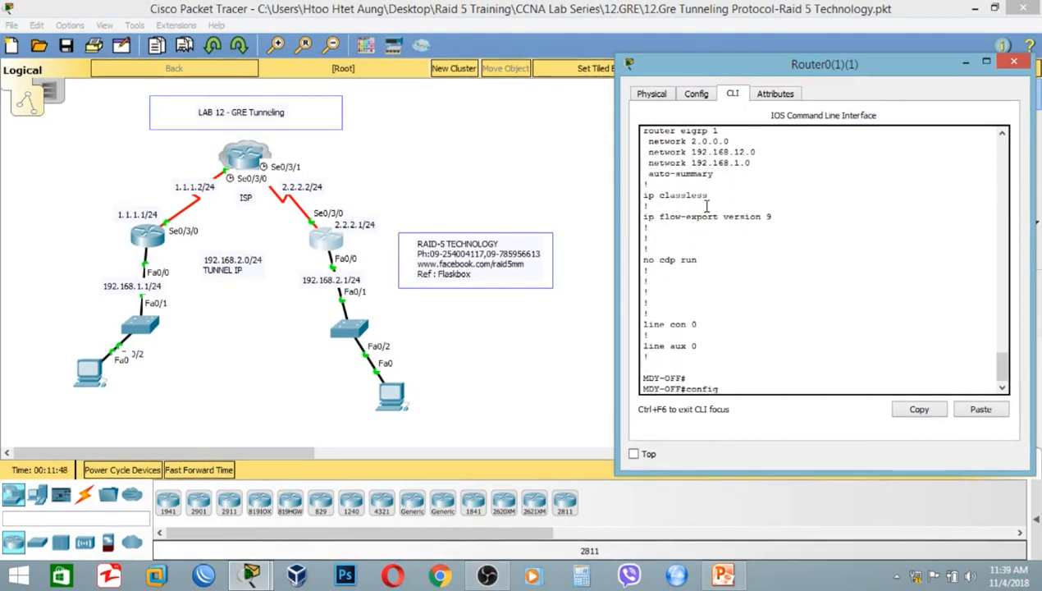
pyautogui.press('Return')
# Open MDY-OFF's router eigrp 1 process and remove network 192.168.1.0 from it
pyautogui.write('router ei')
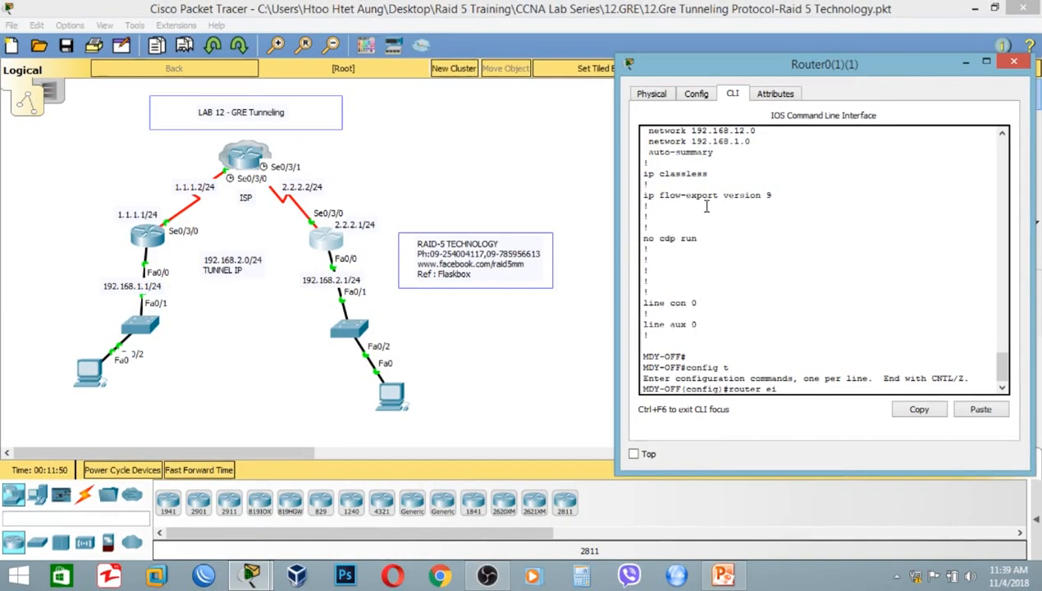
pyautogui.press('Tab')
pyautogui.write('1')
pyautogui.press('Return')
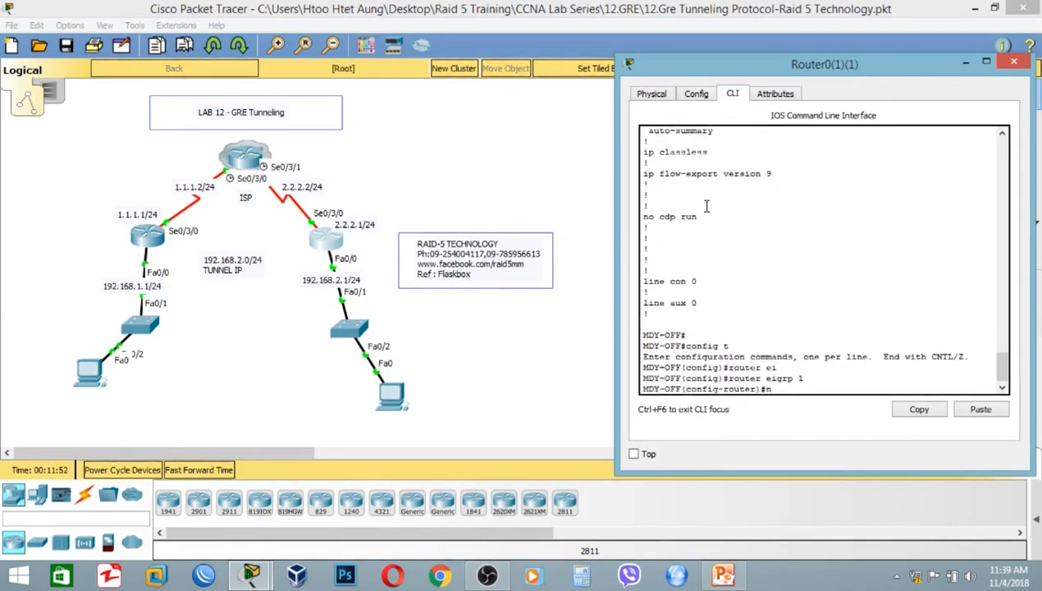
pyautogui.write('no net')
pyautogui.press('Tab')
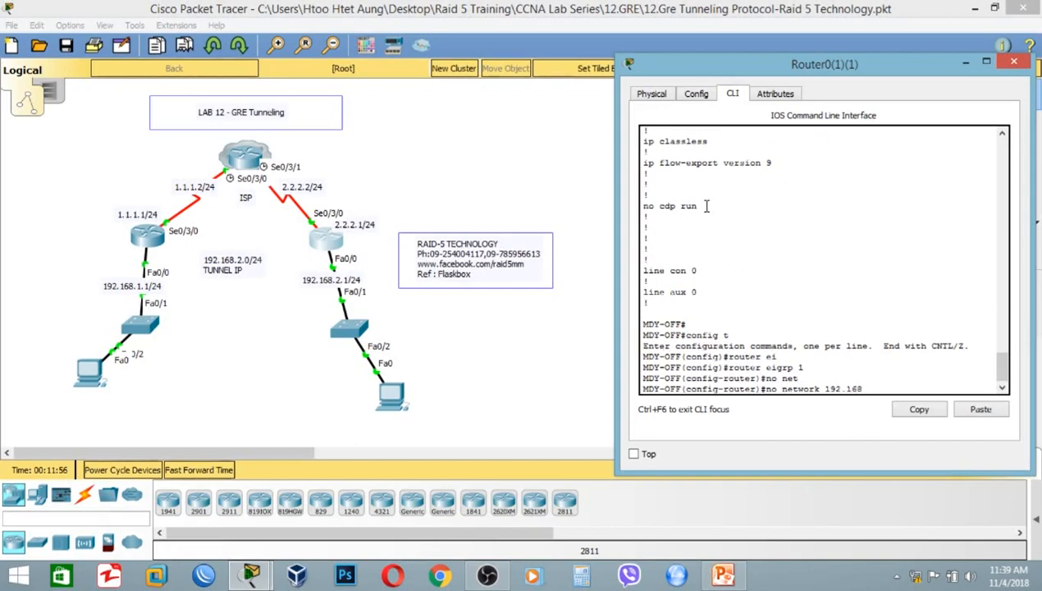
pyautogui.write('192.168.1.0')
pyautogui.press('Return')
# Advertise the LAN network 192.168.2.0 in MDY-OFF's EIGRP process and exit configuration mode with end
pyautogui.write('net')
pyautogui.press('Tab')
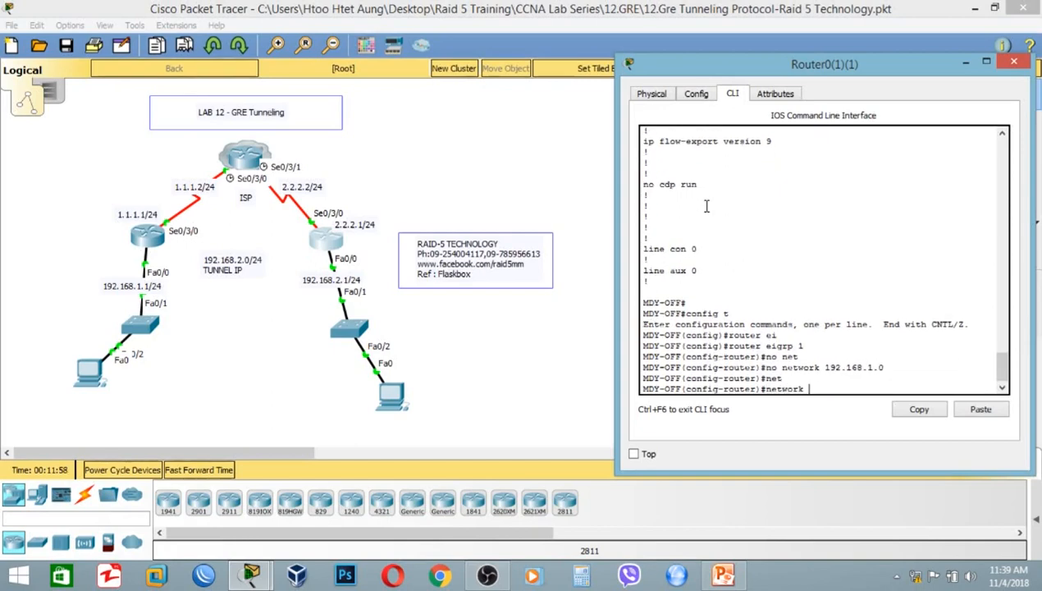
pyautogui.write('192.168.2.0')
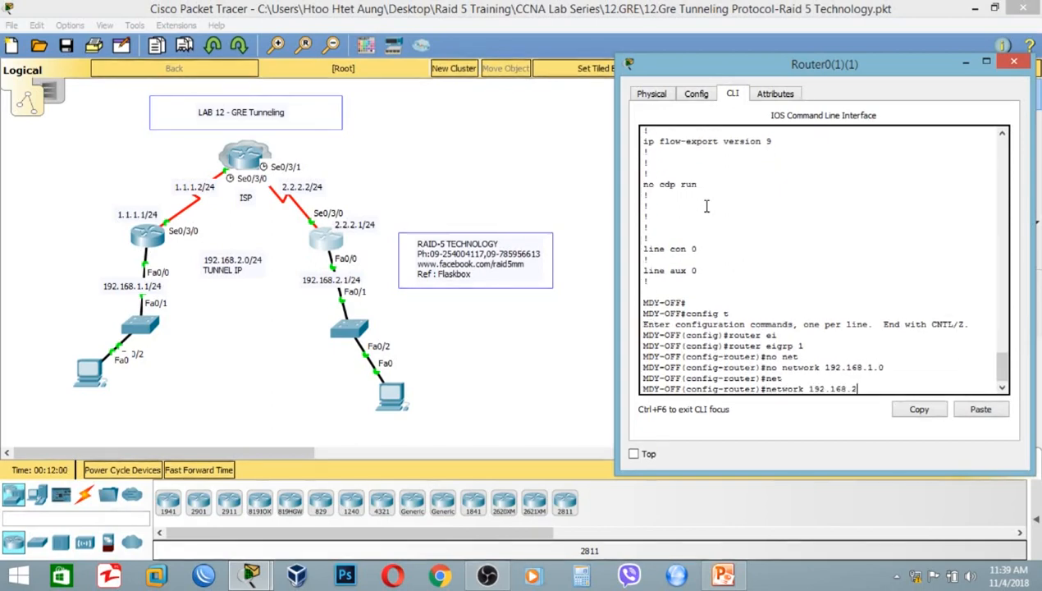
pyautogui.press('Return')
pyautogui.write('end')
pyautogui.press('Return')
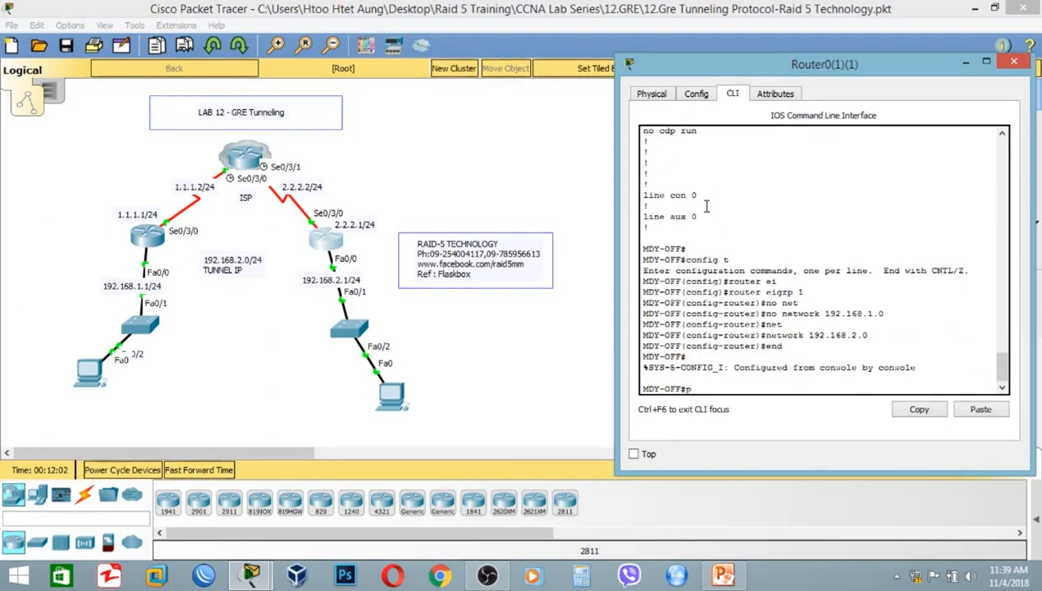
# Ping YGN-OFF's LAN address 192.168.1.1 and tunnel address 192.168.12.1 from MDY-OFF
pyautogui.write('ping 1')
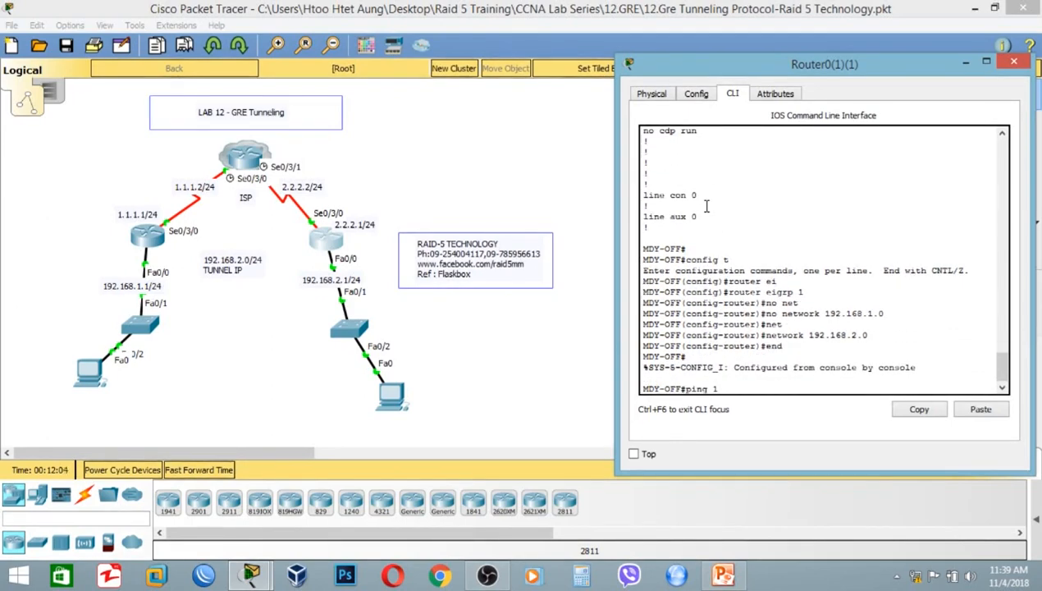
pyautogui.write('92.168.1.1')
pyautogui.press('Return')
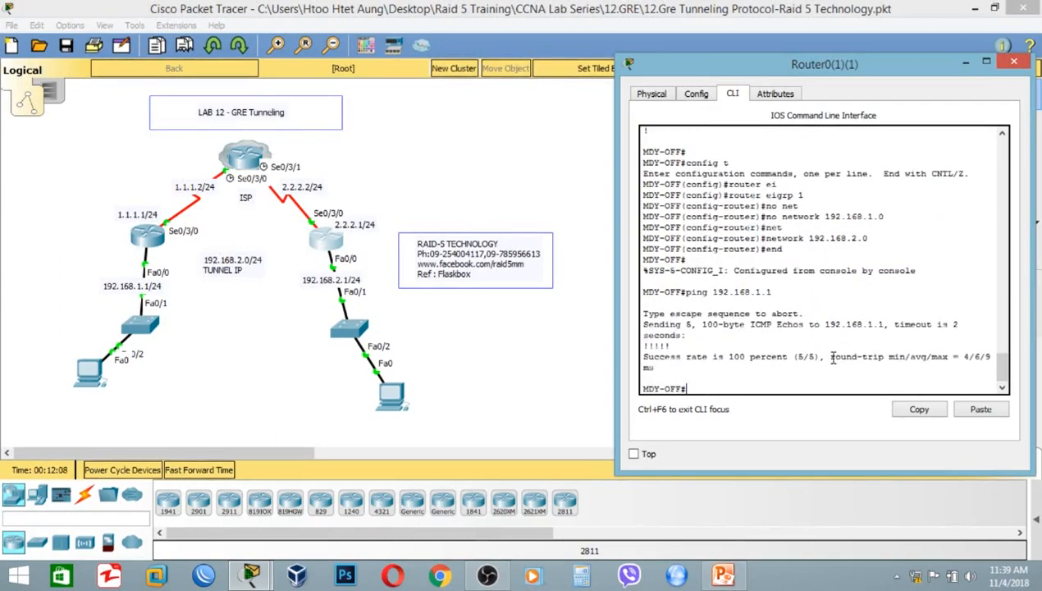
pyautogui.press('BackSpace')
pyautogui.press('BackSpace')
pyautogui.write('2.1')
pyautogui.press('Return')
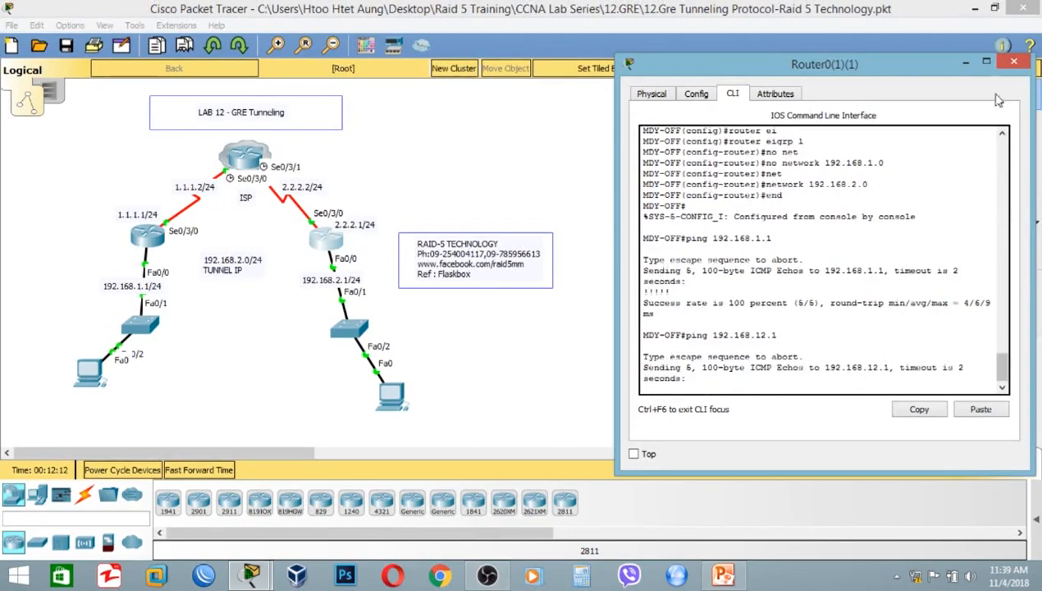
# Close the MDY-OFF router window and review the IP configuration of PC1 on the MDY-OFF LAN
pyautogui.click(1015, 61)
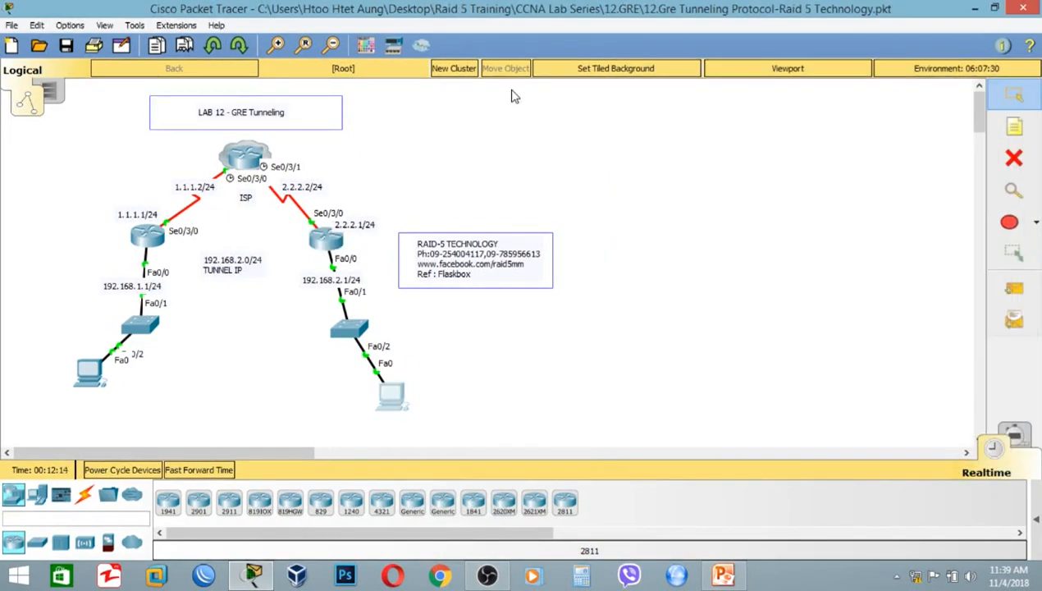
pyautogui.click(391, 395)
pyautogui.click(317, 100)
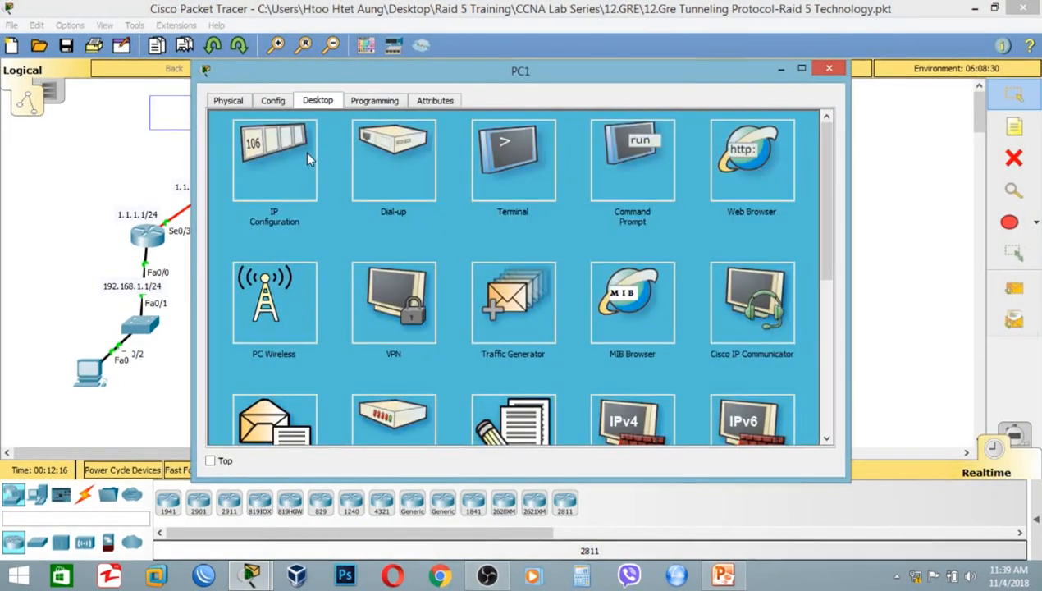
pyautogui.click(308, 158)
pyautogui.click(811, 128)
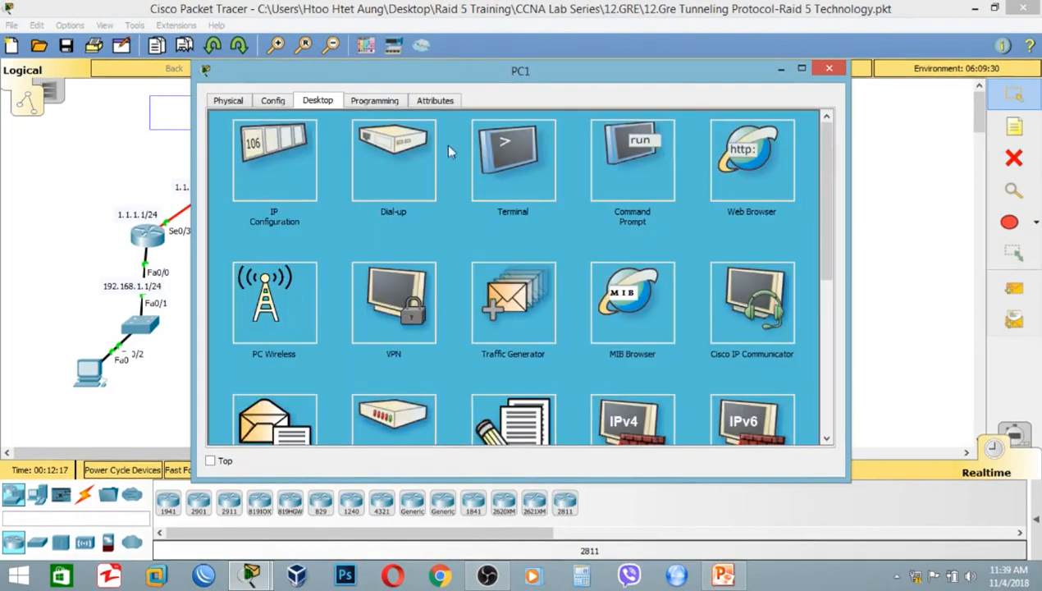
# Review the IP configuration of PC0 on the YGN-OFF LAN and close its window
pyautogui.click(80, 373)
pyautogui.click(321, 105)
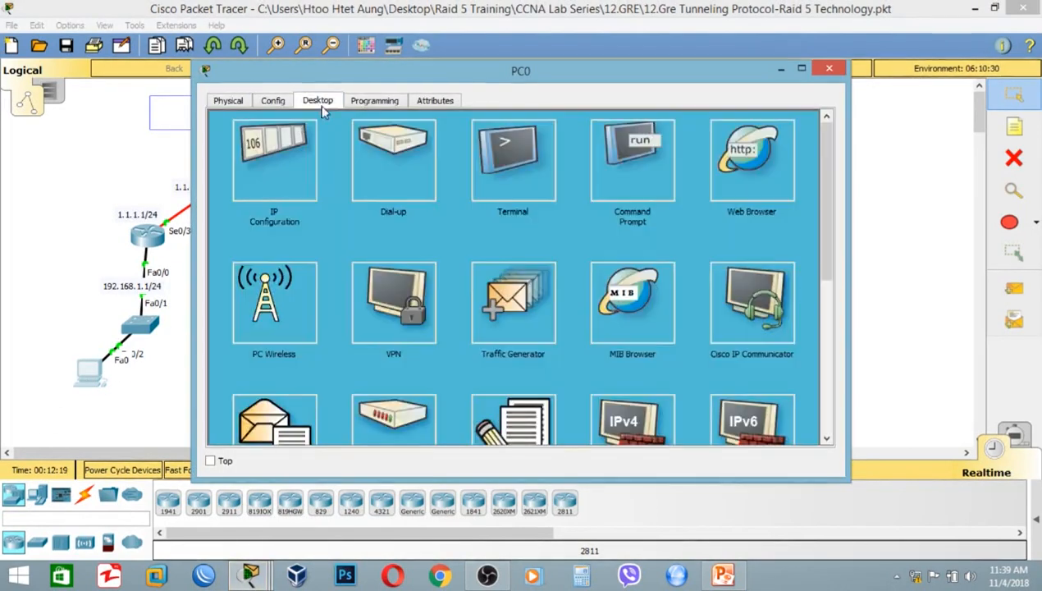
pyautogui.click(310, 163)
pyautogui.click(811, 128)
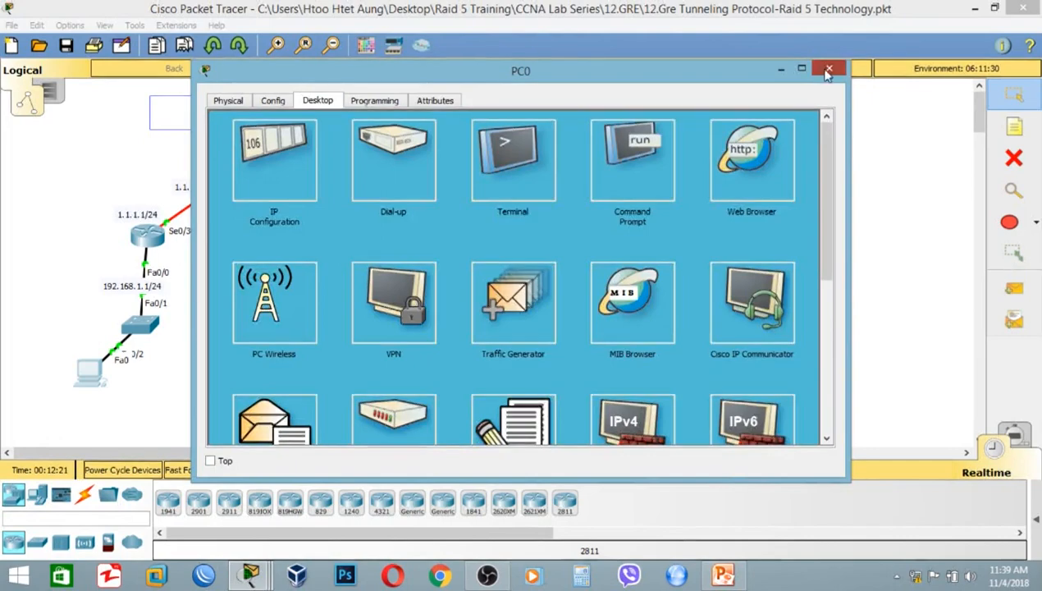
pyautogui.click(828, 71)
# Ping 192.168.1.254 on the YGN-OFF LAN from PC1's command prompt
pyautogui.click(389, 395)
pyautogui.click(631, 160)
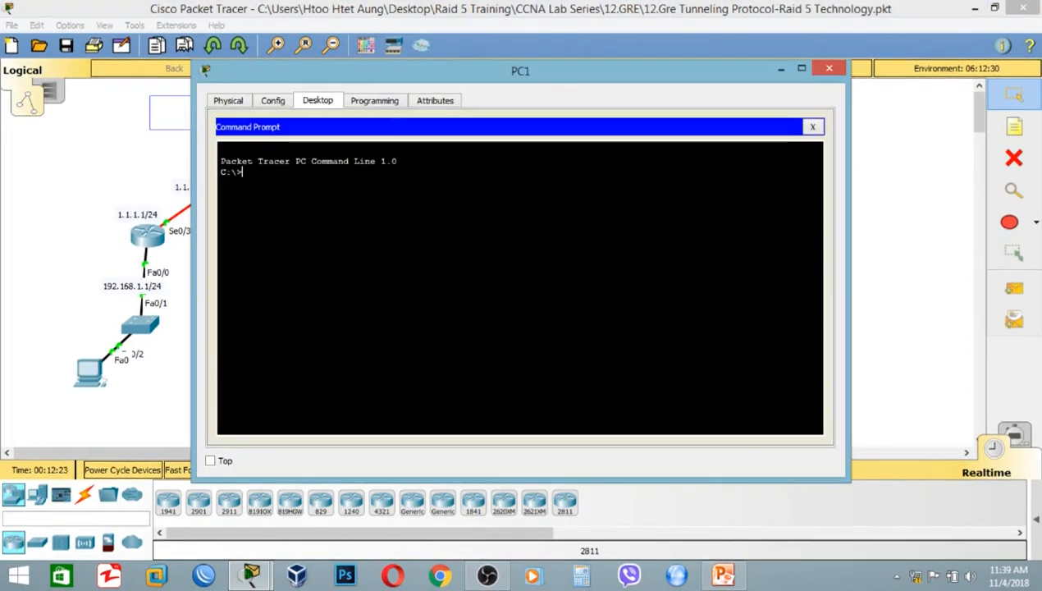
pyautogui.write('ping 19')
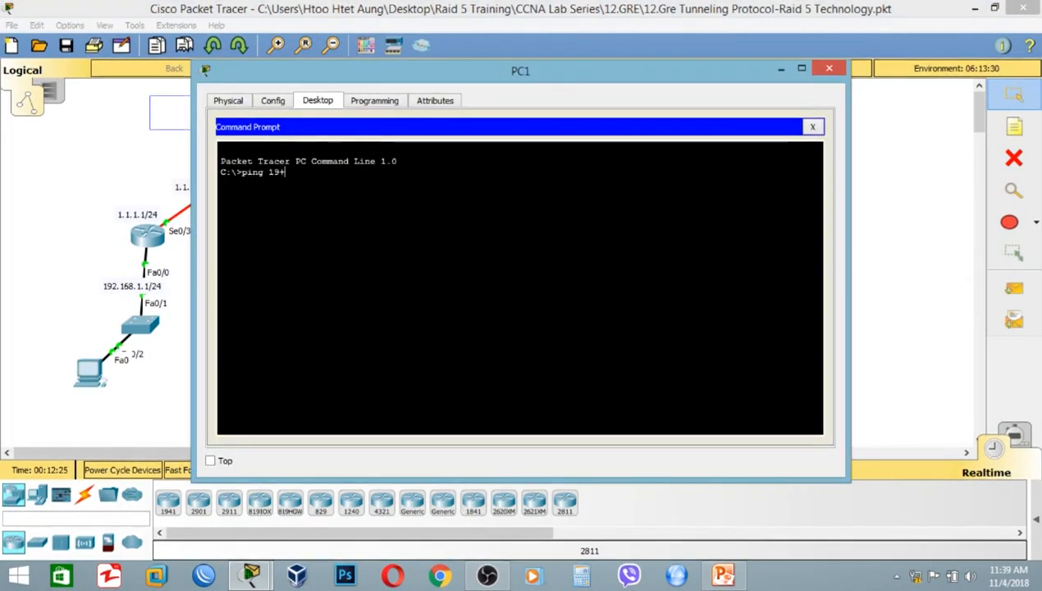
pyautogui.write('2.16')
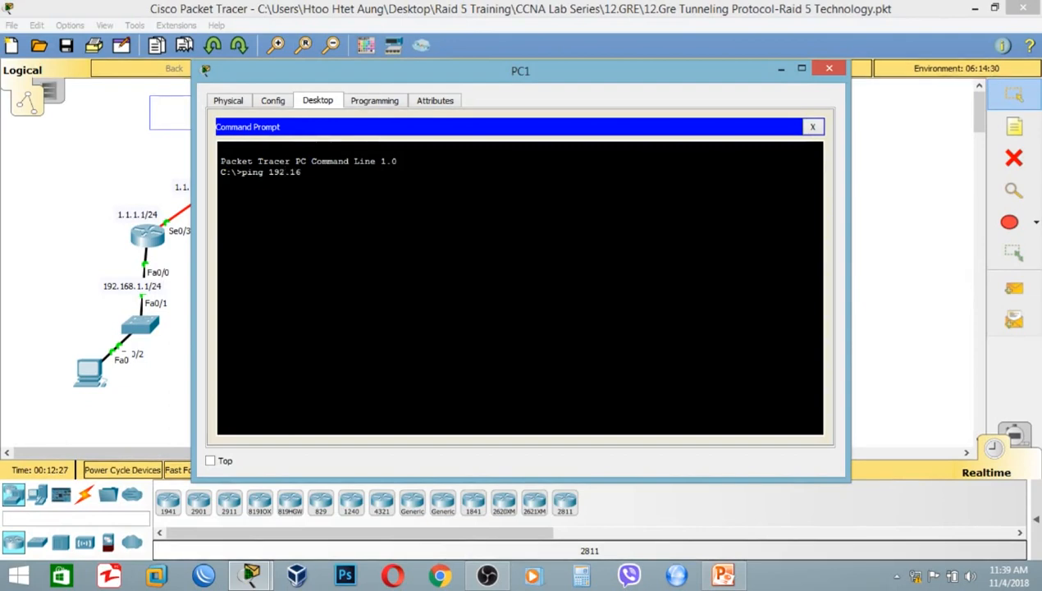
pyautogui.write('8.1.1254')
pyautogui.press('Return')
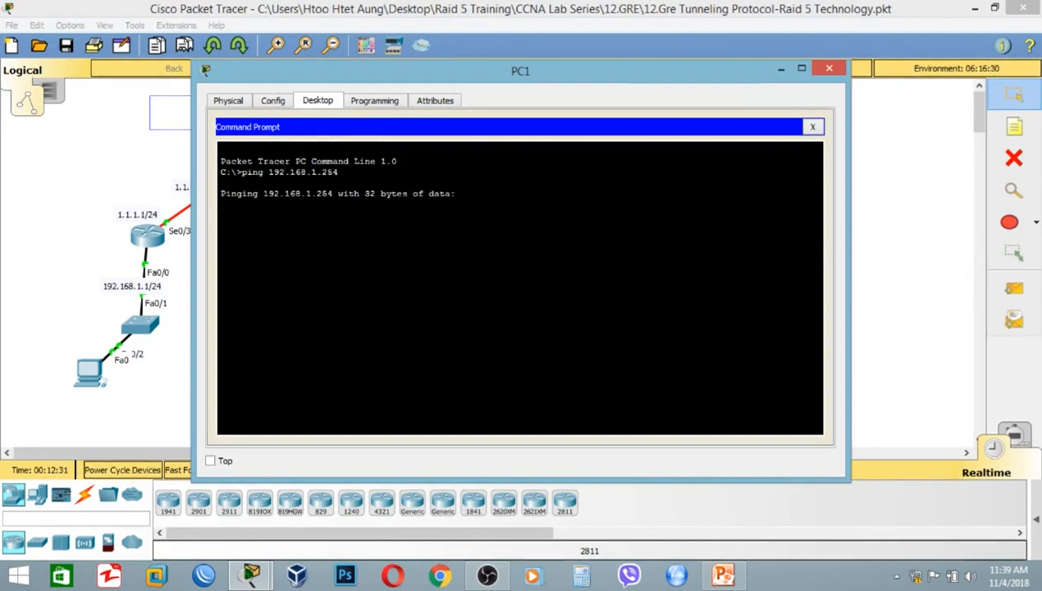